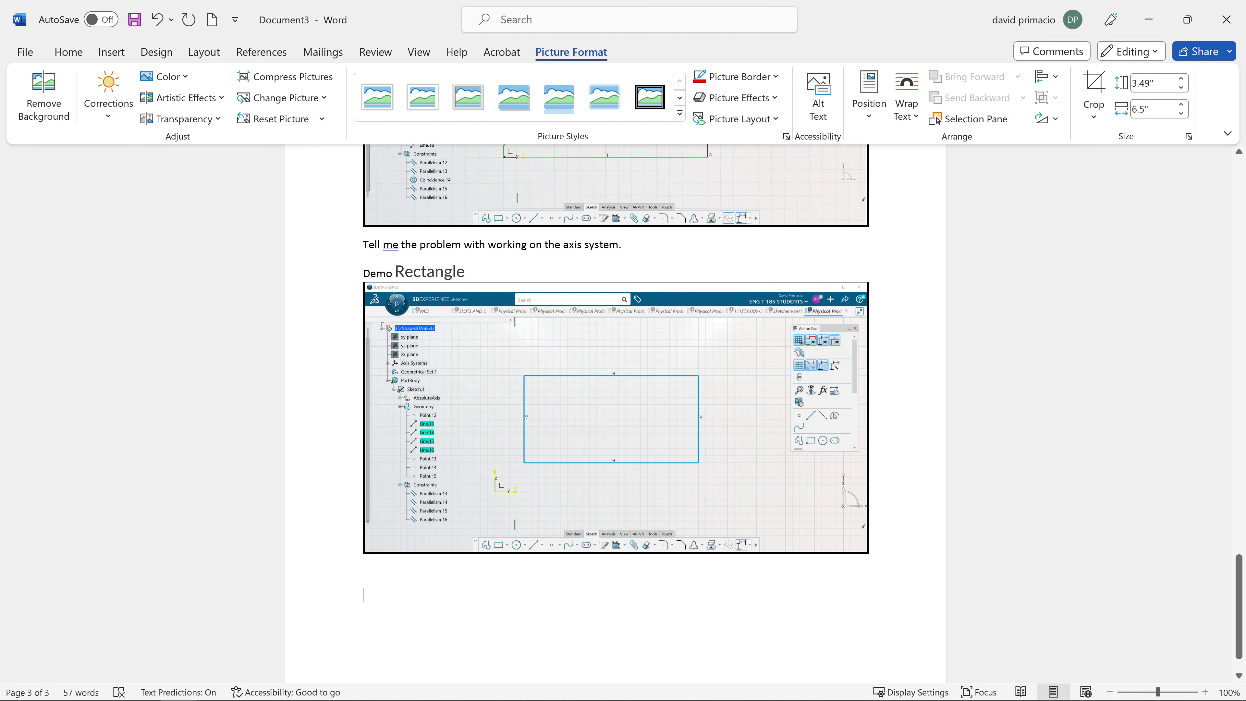
- Add the caption "Demo Circle" below the rectangle screenshot in the document
left_click(1, 621)
type("Demo")
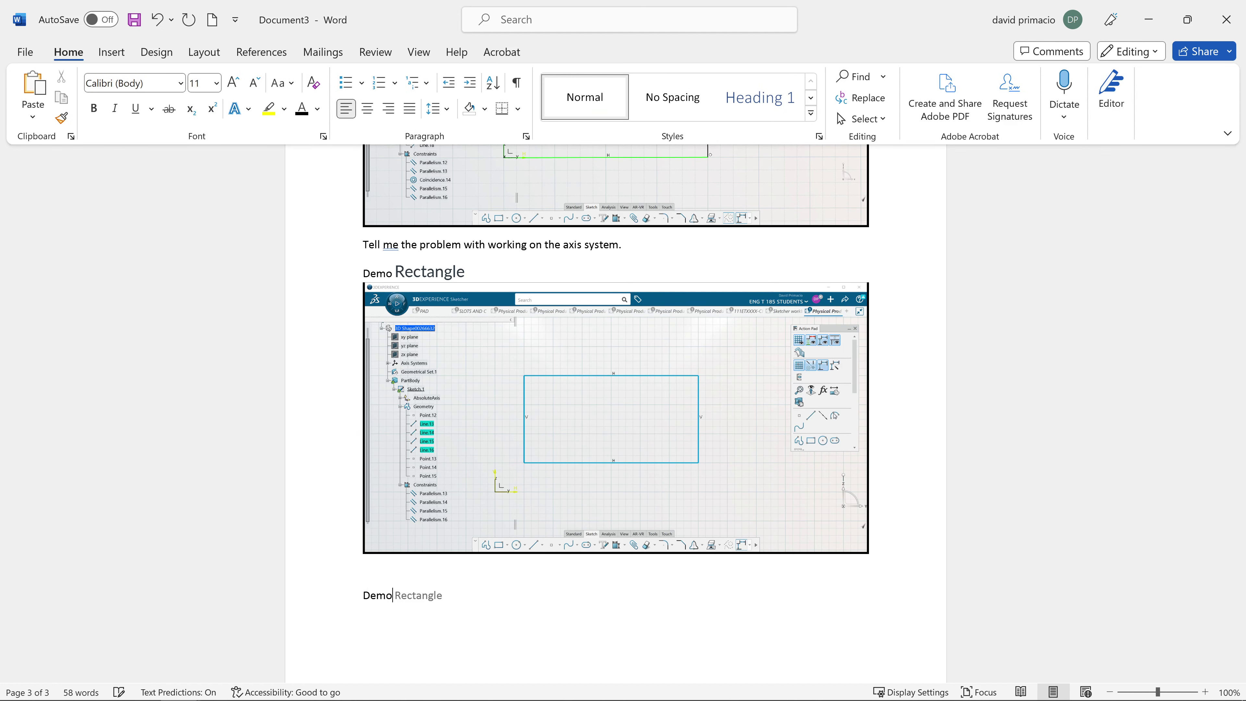
type(" Circle")
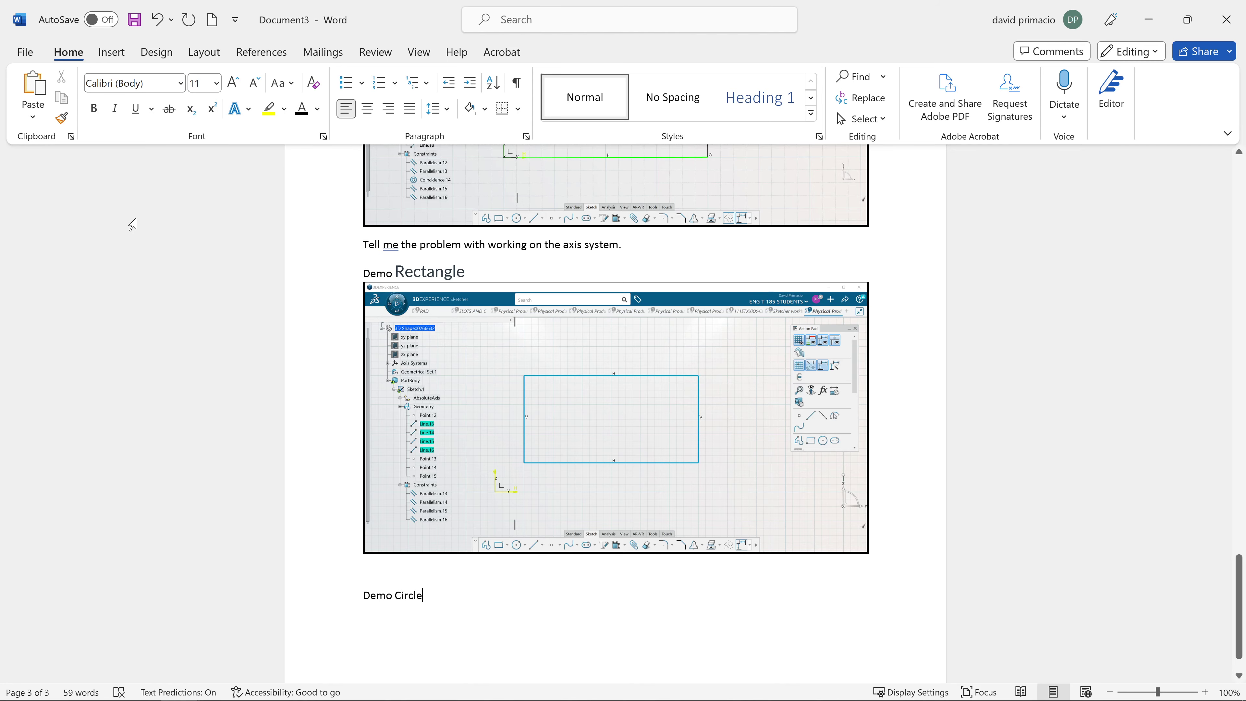
- Switch to the 3DEXPERIENCE Sketcher and delete the whole rectangle with its points and constraints from the sketch
key("alt+Tab")
key("alt+Tab")
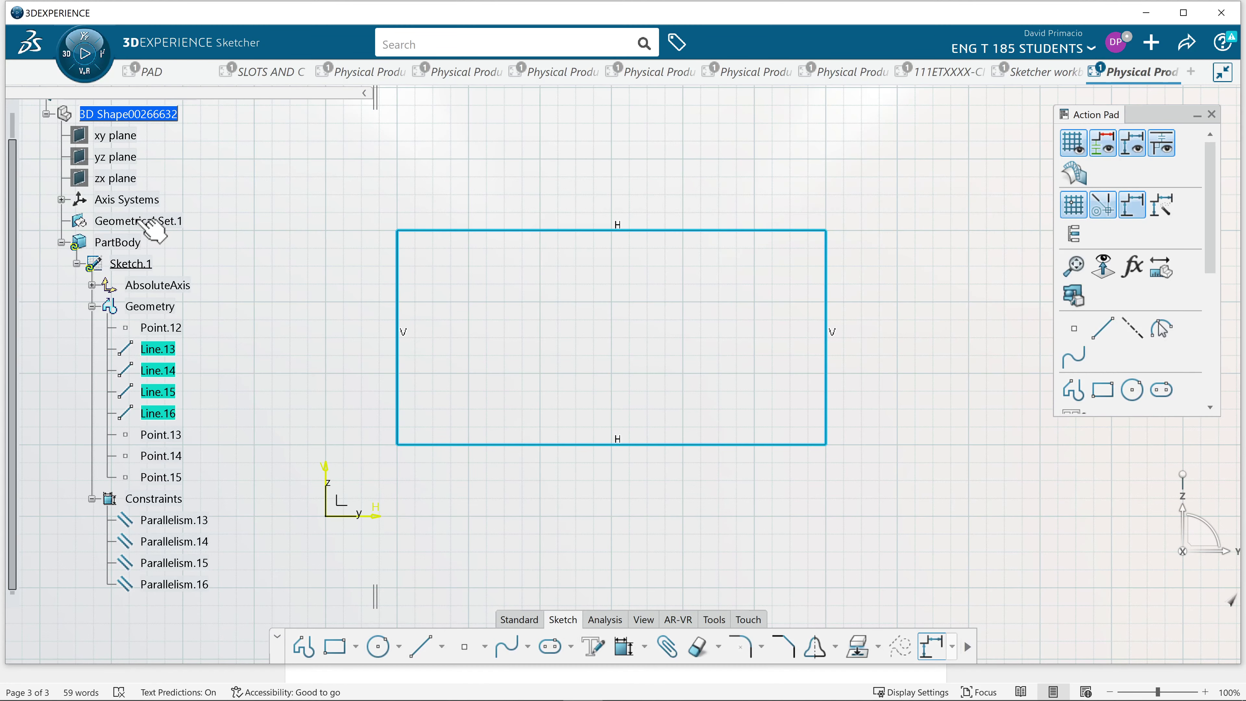
mouse_move(278, 189)
left_mouse_down()
mouse_move(431, 279)
mouse_move(1113, 607)
mouse_move(1190, 603)
left_mouse_up()
key("Delete")
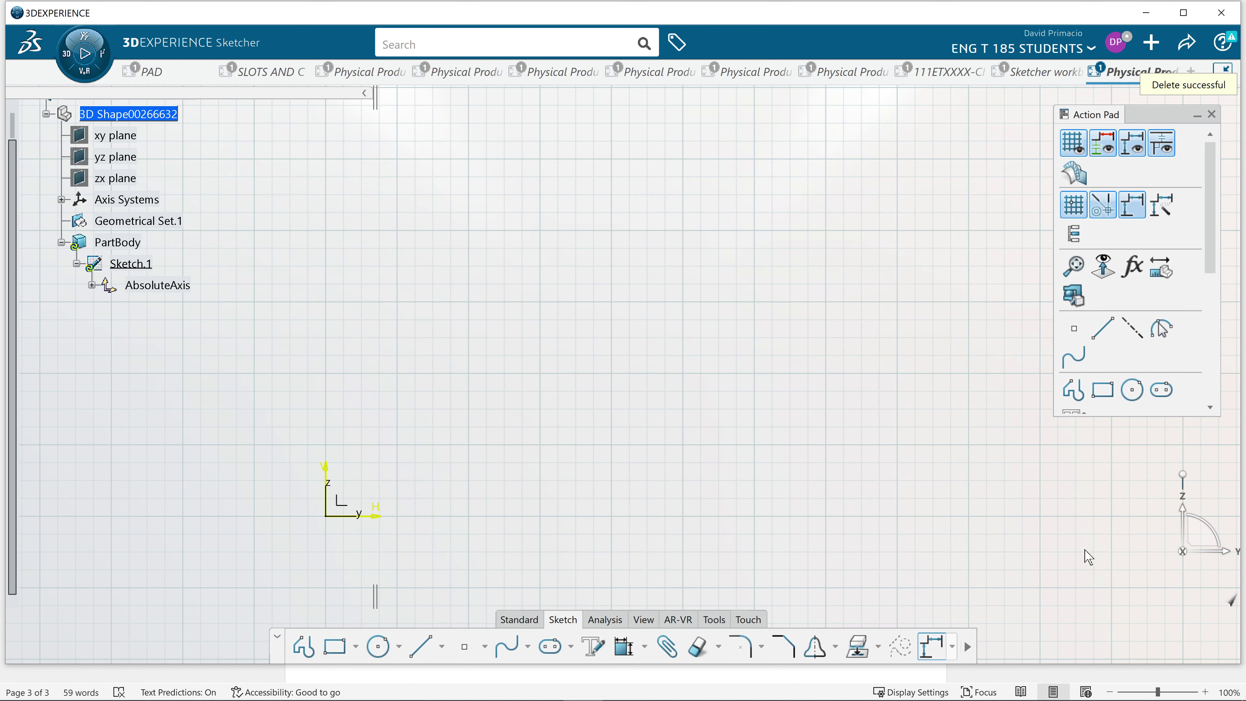
- Draw a circle with a 2 in radius centred at H 4 in, V 3 in
left_click(380, 656)
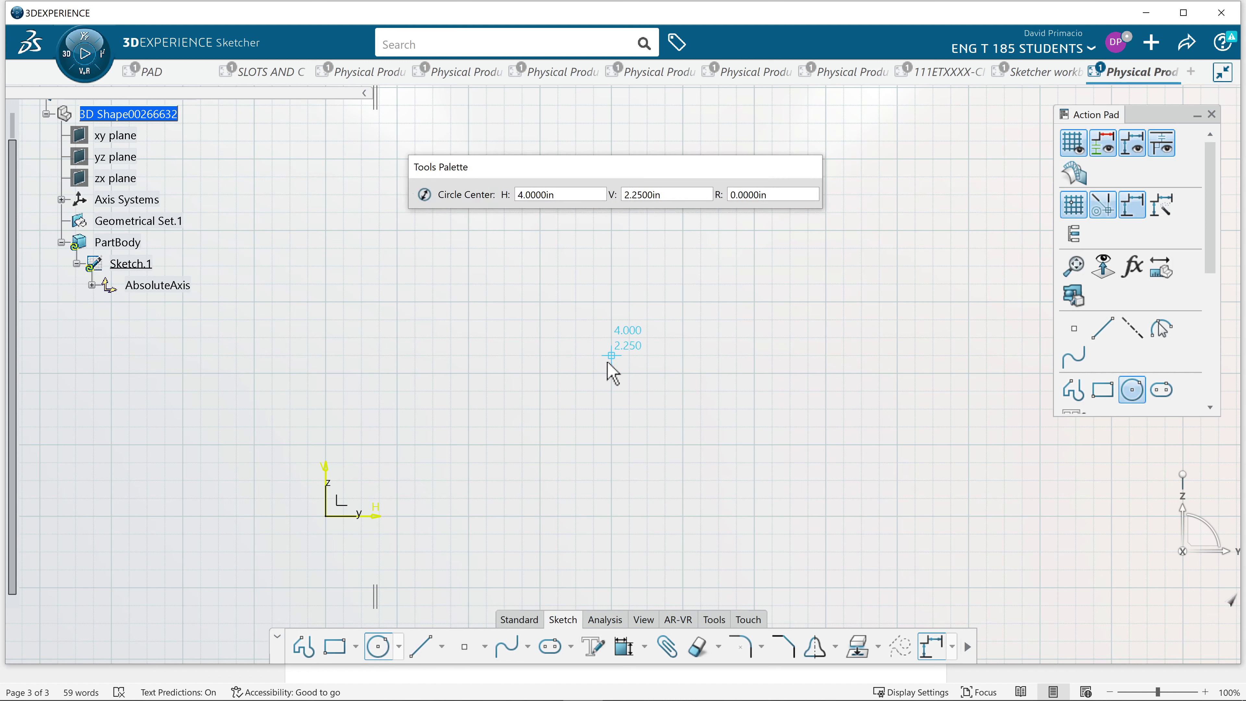
left_click(612, 309)
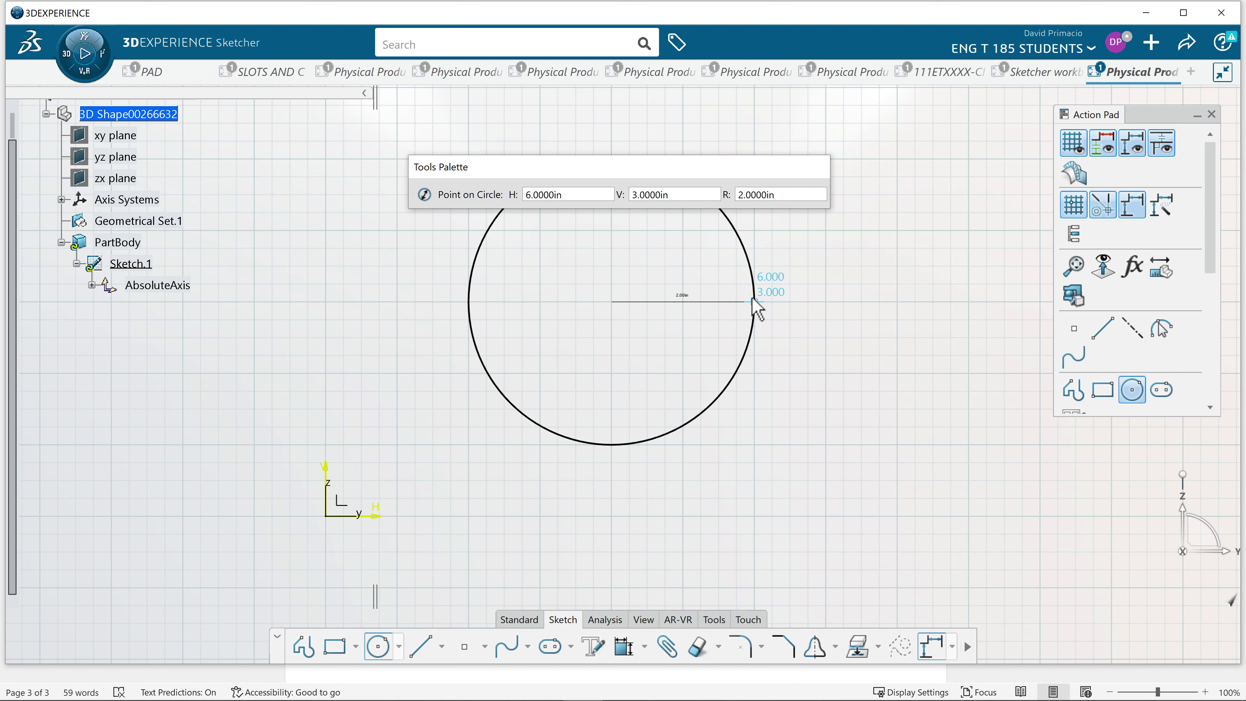
left_click(755, 301)
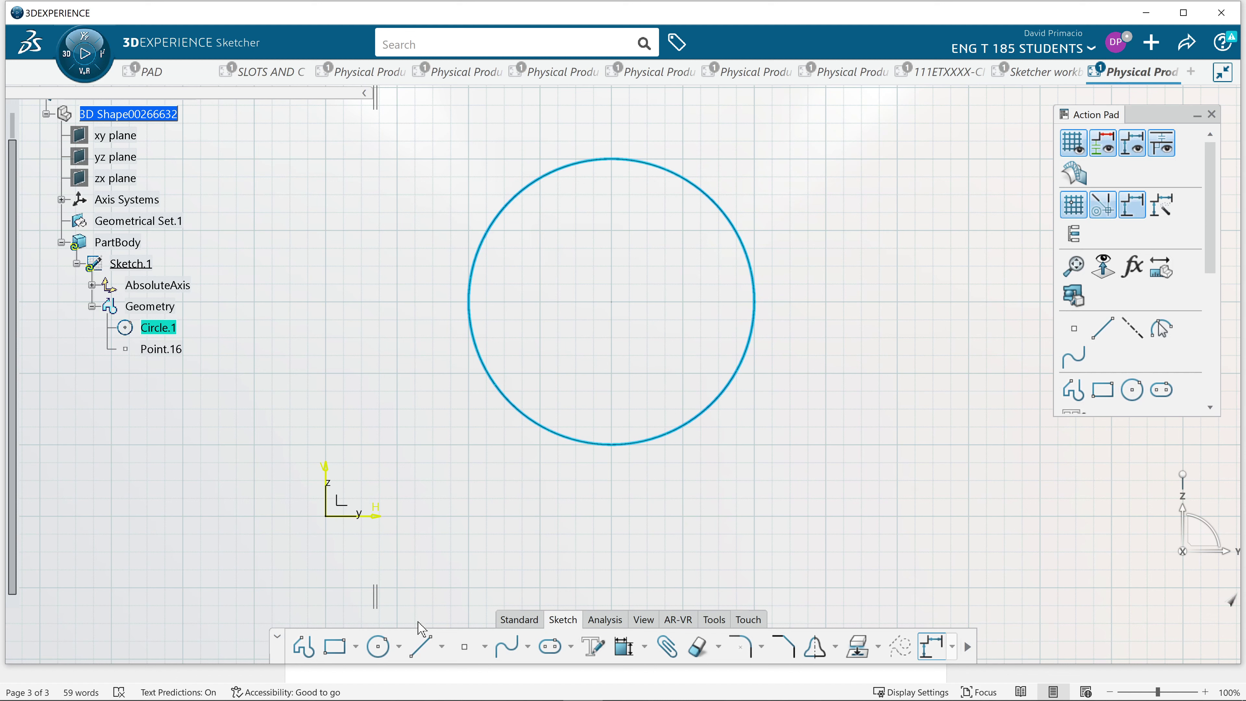
- Draw a smaller Three Point Circle inside and concentric with the first one, placing its second point at H 4 in, V 4 in
left_click(397, 647)
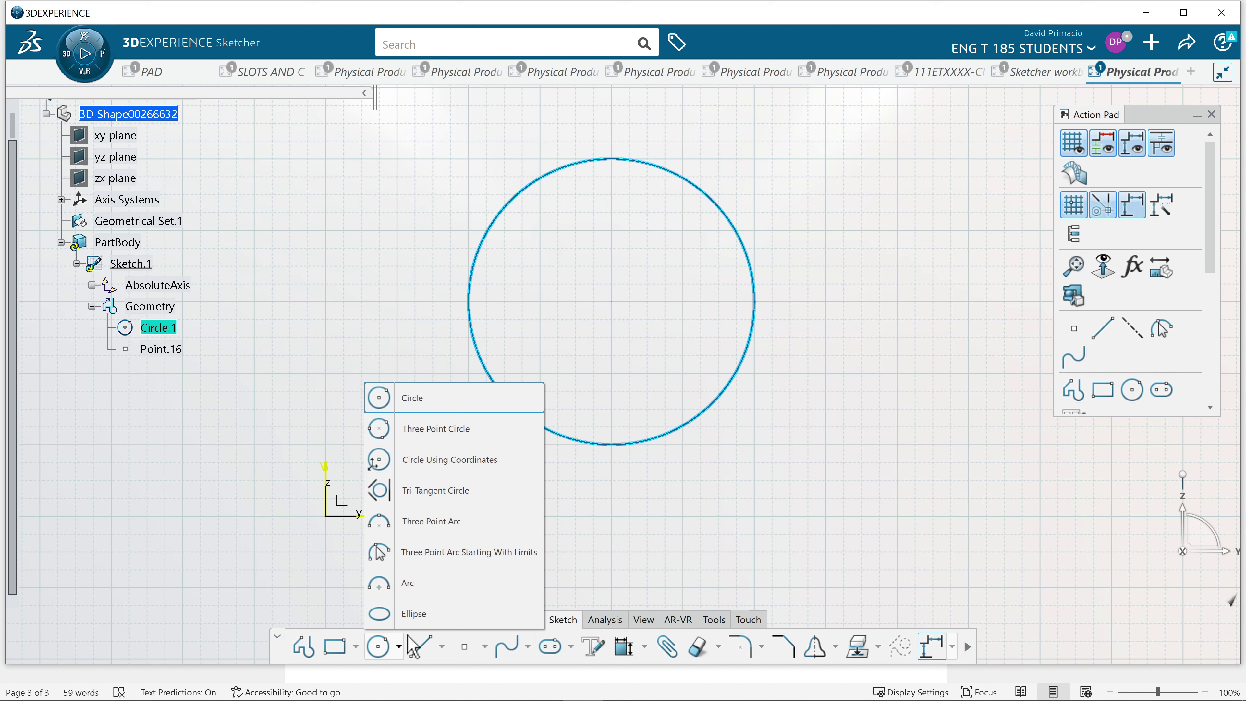
left_click(427, 432)
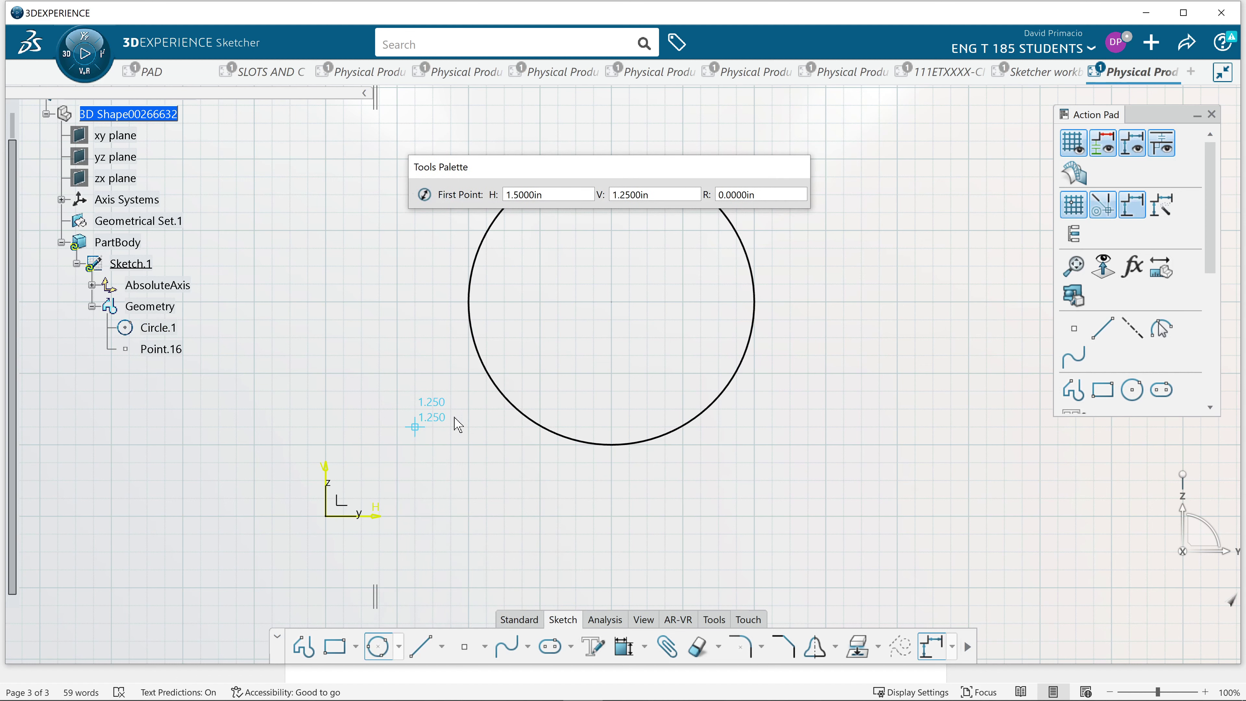
left_click(686, 301)
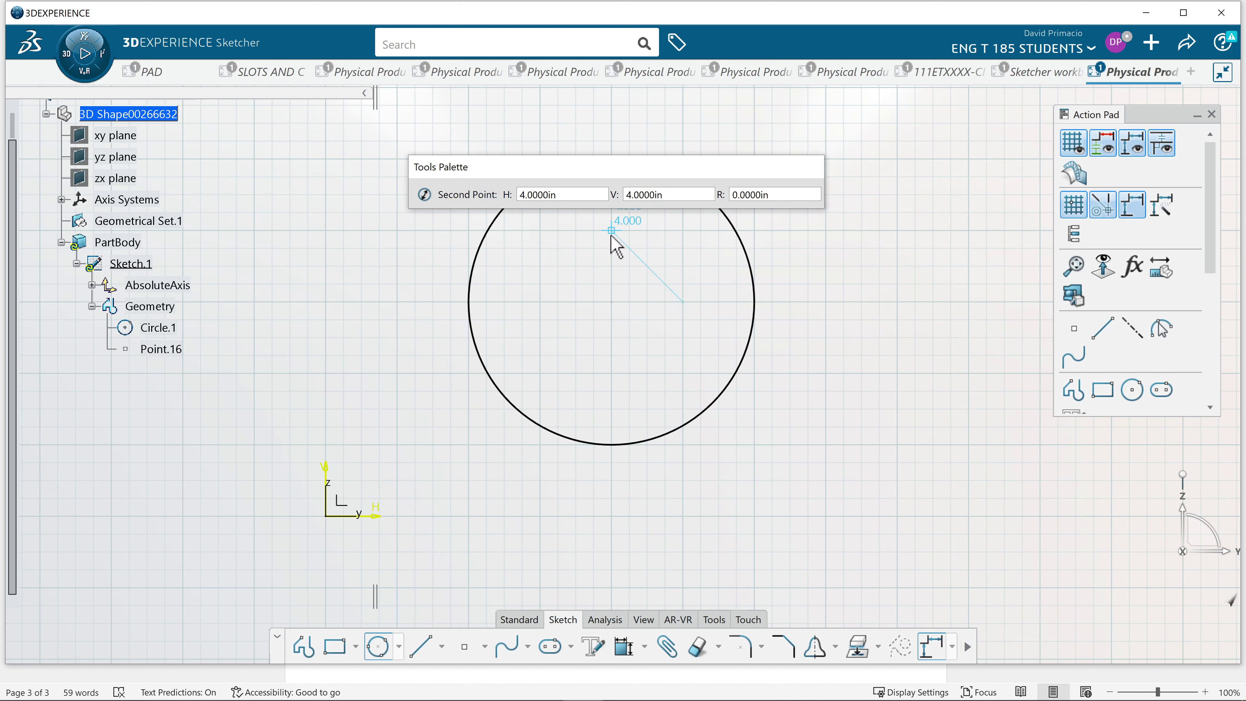
left_click(611, 235)
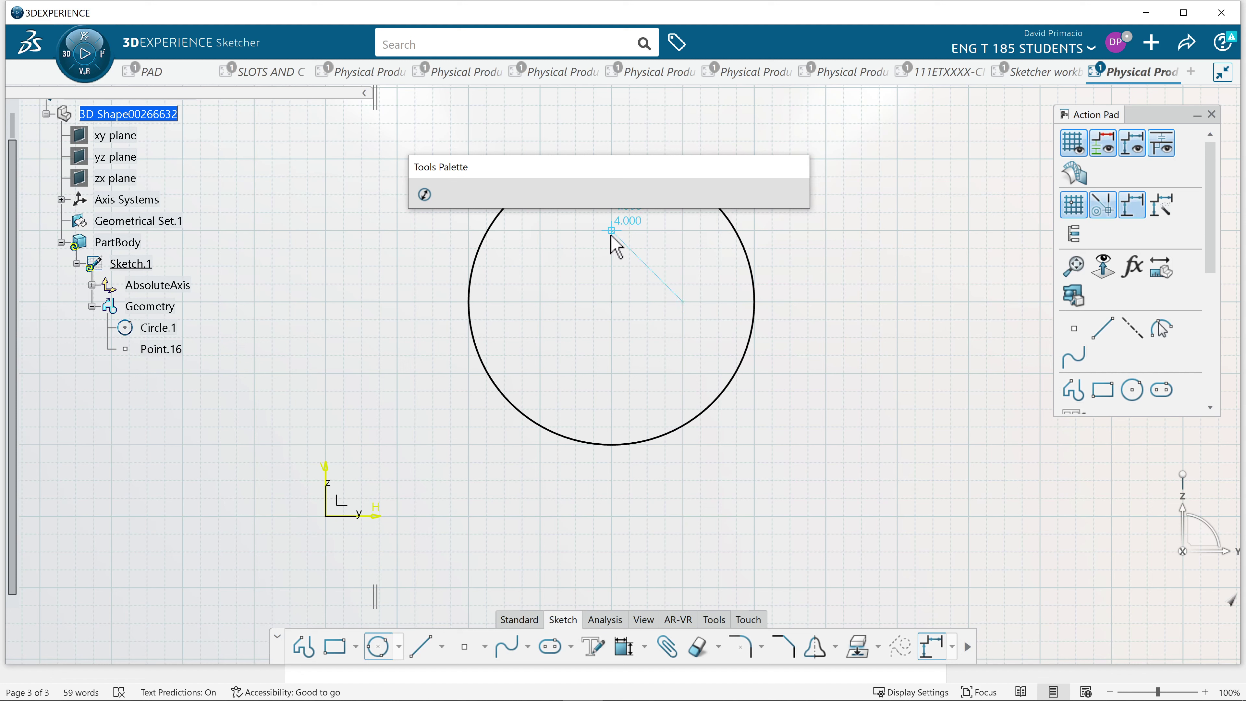
left_click(541, 301)
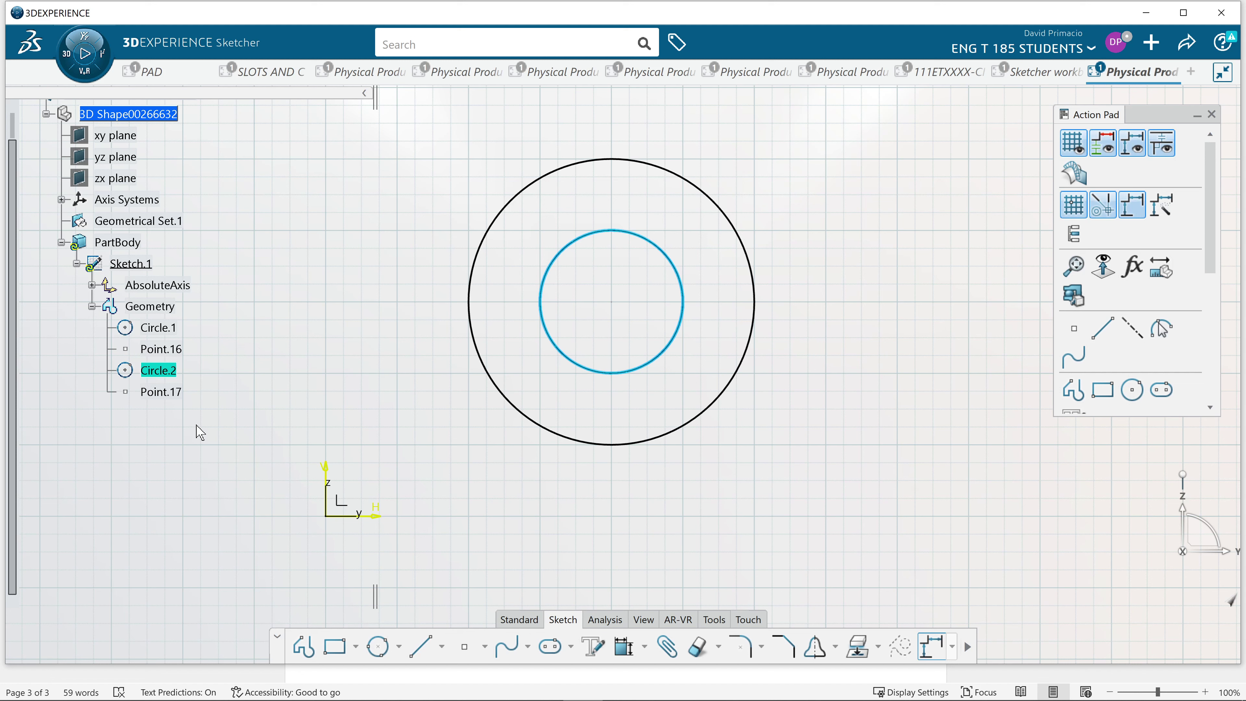
- Try moving the inner circle out of the larger one by its centre point, and undo the move
left_click(174, 397)
left_click(173, 395)
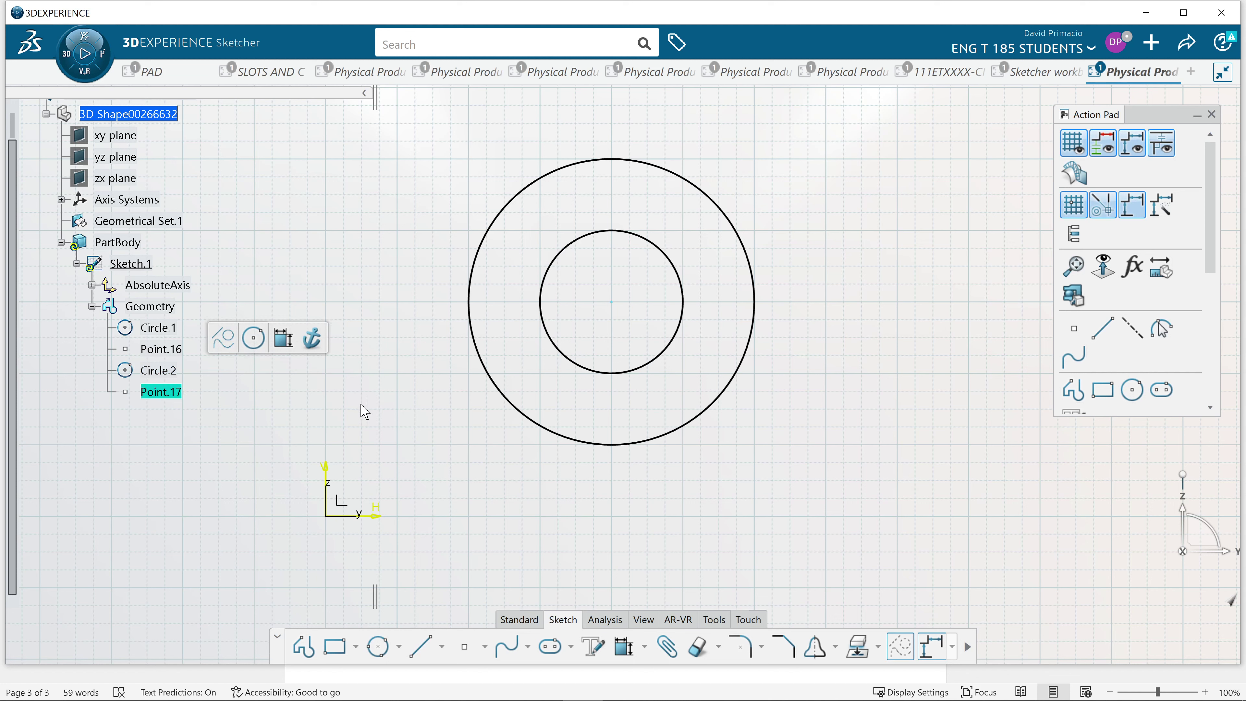
mouse_move(614, 310)
left_mouse_down()
mouse_move(854, 390)
mouse_move(595, 381)
mouse_move(611, 307)
left_mouse_up()
left_click(612, 304)
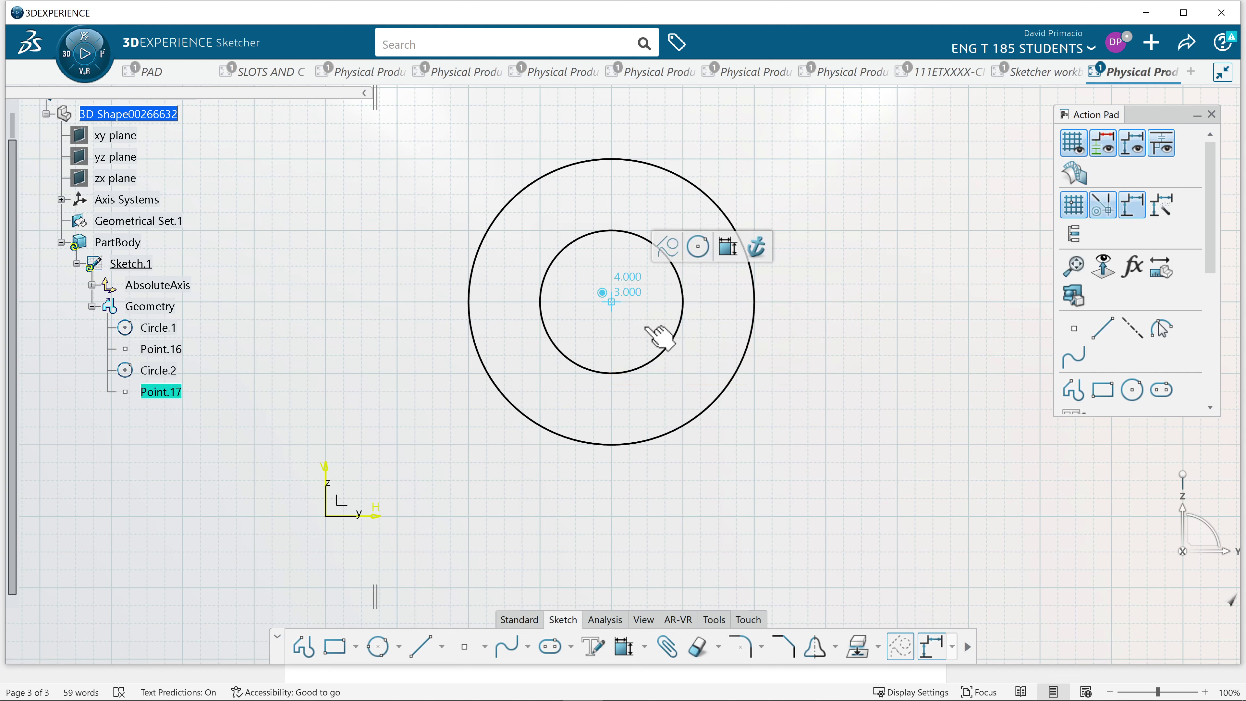
left_click_drag(667, 350, 952, 481)
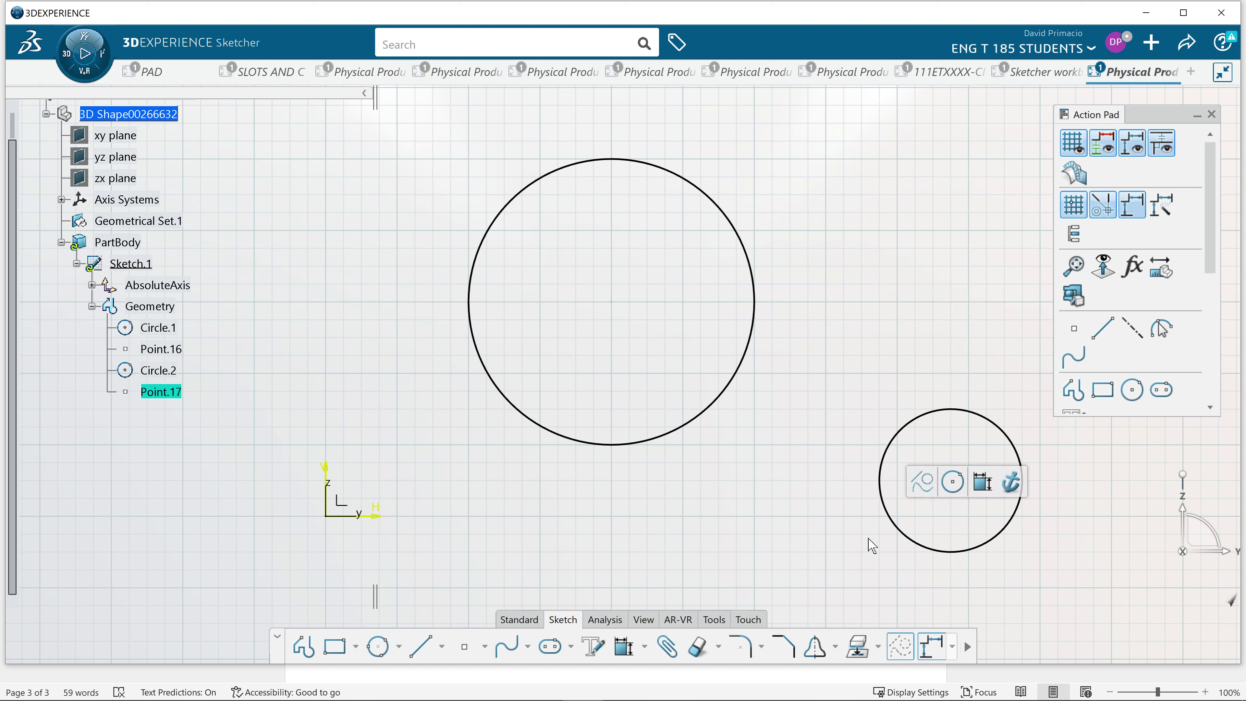
key("ctrl+z")
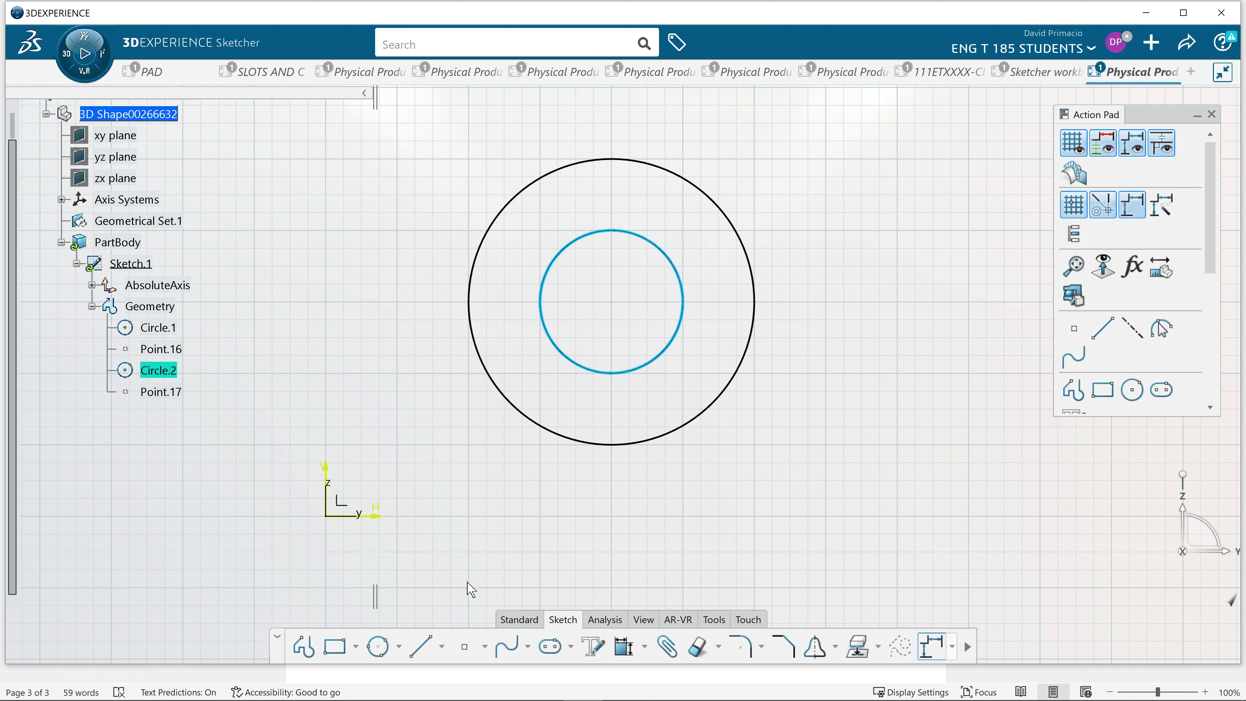
- Draw a half-circle Arc of 3 in radius over both circles, centred on their common centre and starting at H 7 in, V 3 in
left_click(395, 648)
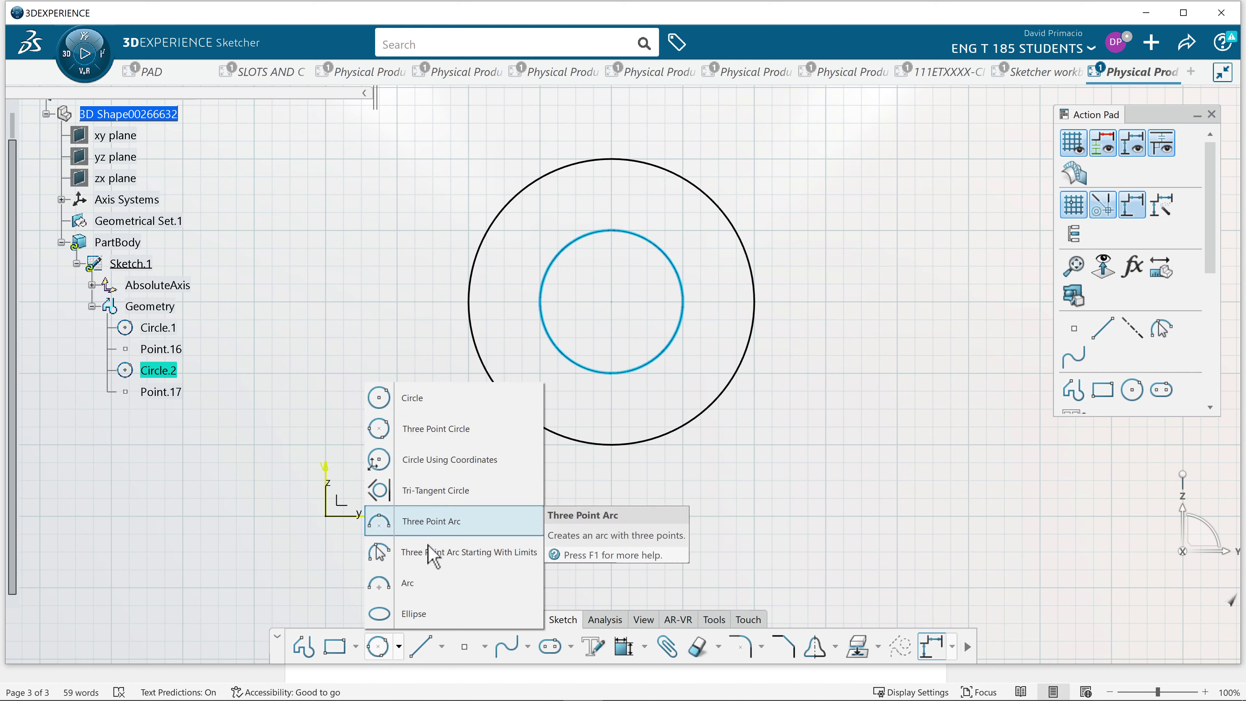
left_click(430, 587)
mouse_move(588, 535)
middle_mouse_down()
mouse_move(490, 576)
mouse_move(585, 571)
mouse_move(603, 545)
mouse_move(614, 570)
middle_mouse_up()
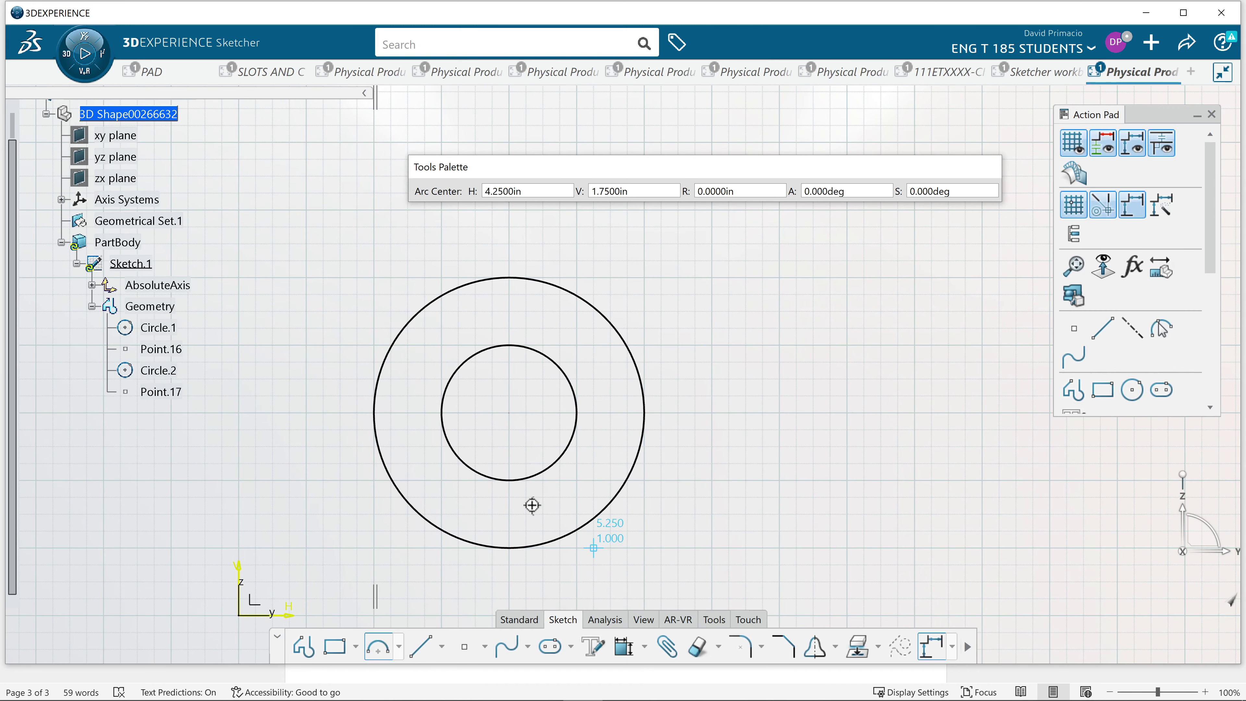
left_click(511, 419)
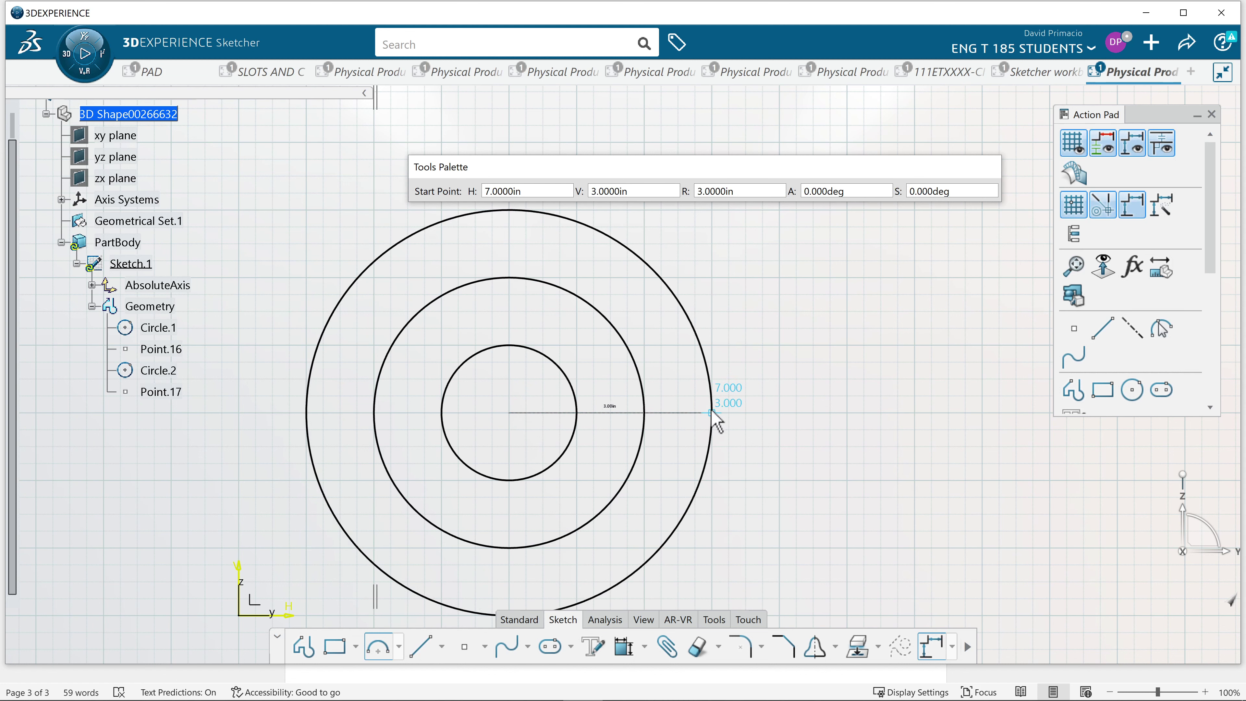
left_click(712, 413)
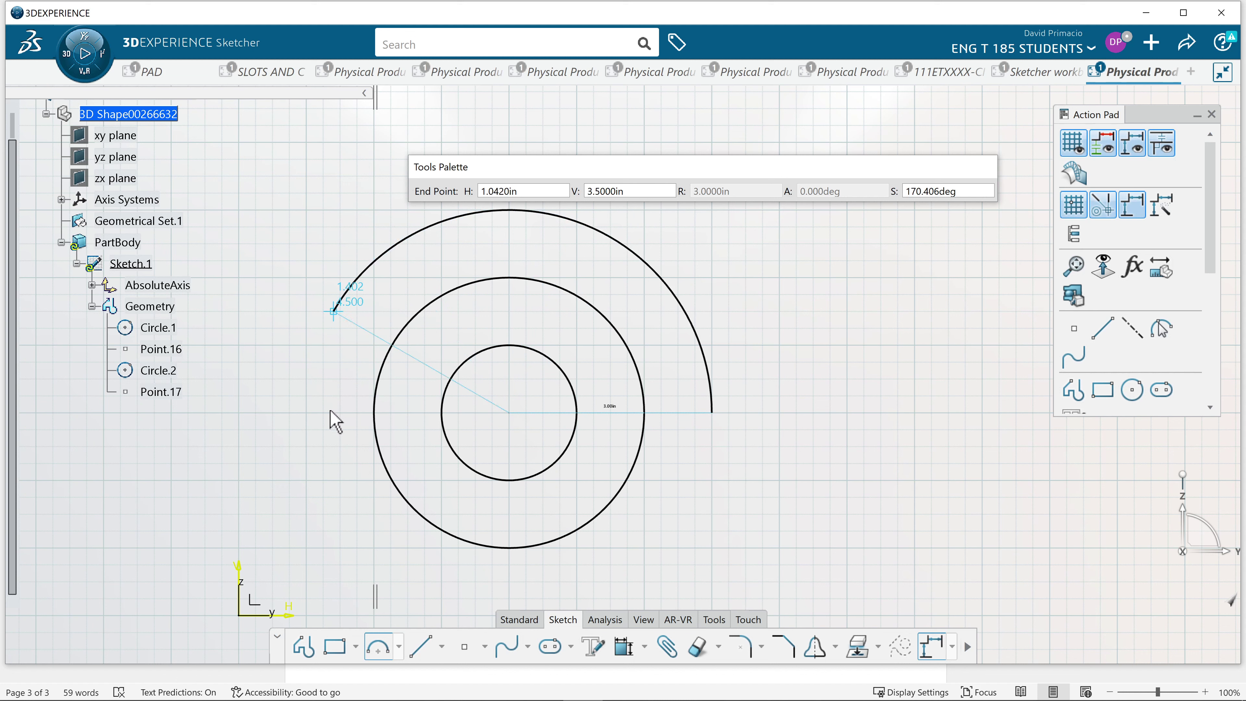
left_click(308, 413)
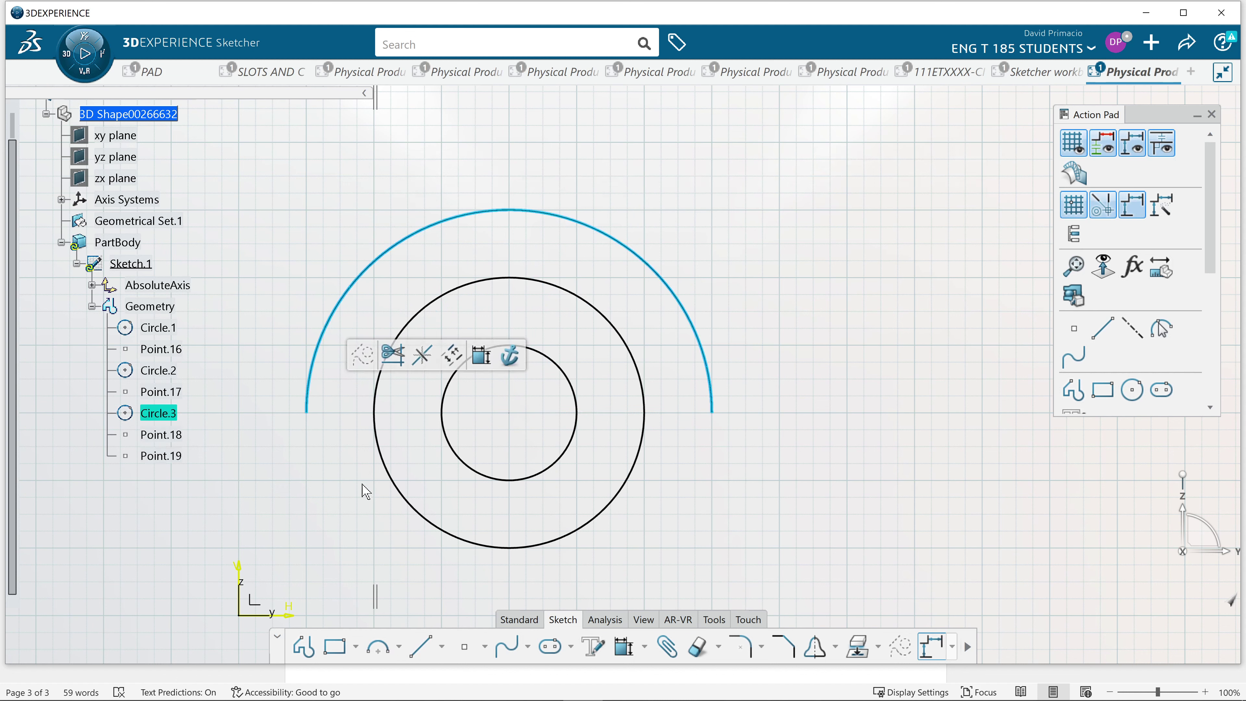
left_click(371, 495)
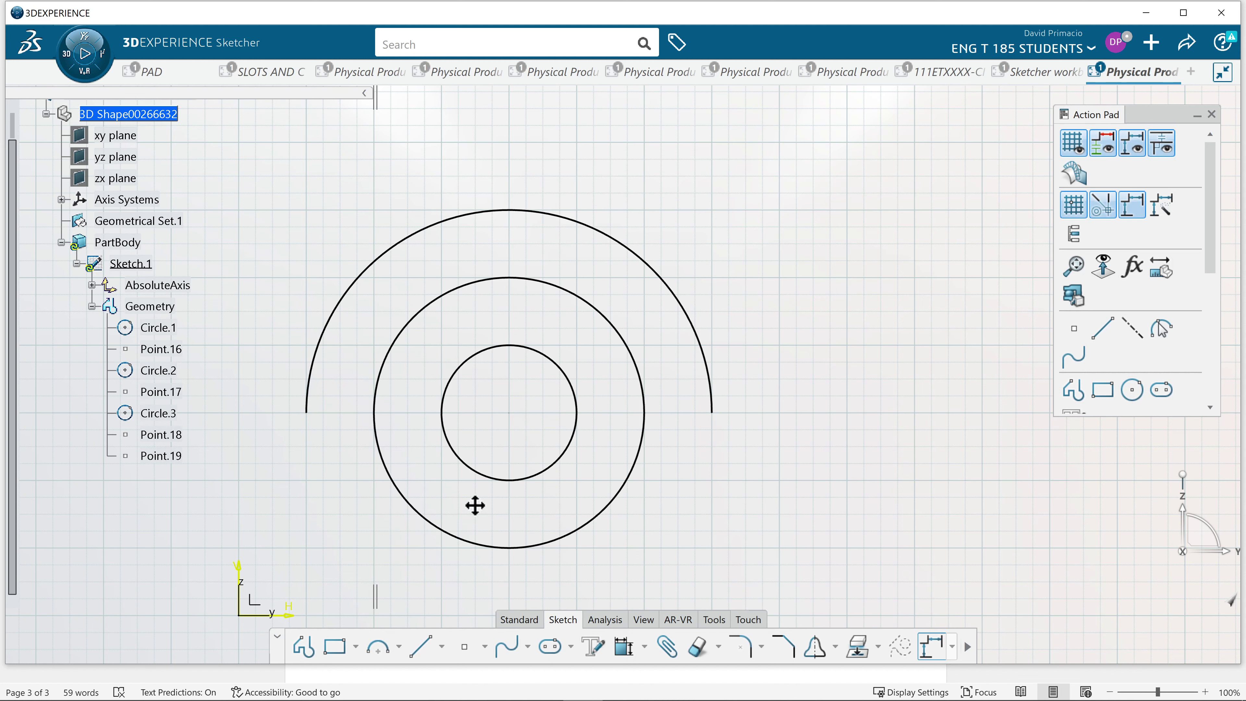
- Examine the arc and its centre point among the sketch's geometry entries, and review the available circle and arc tool variants
middle_click_drag(550, 472, 456, 523)
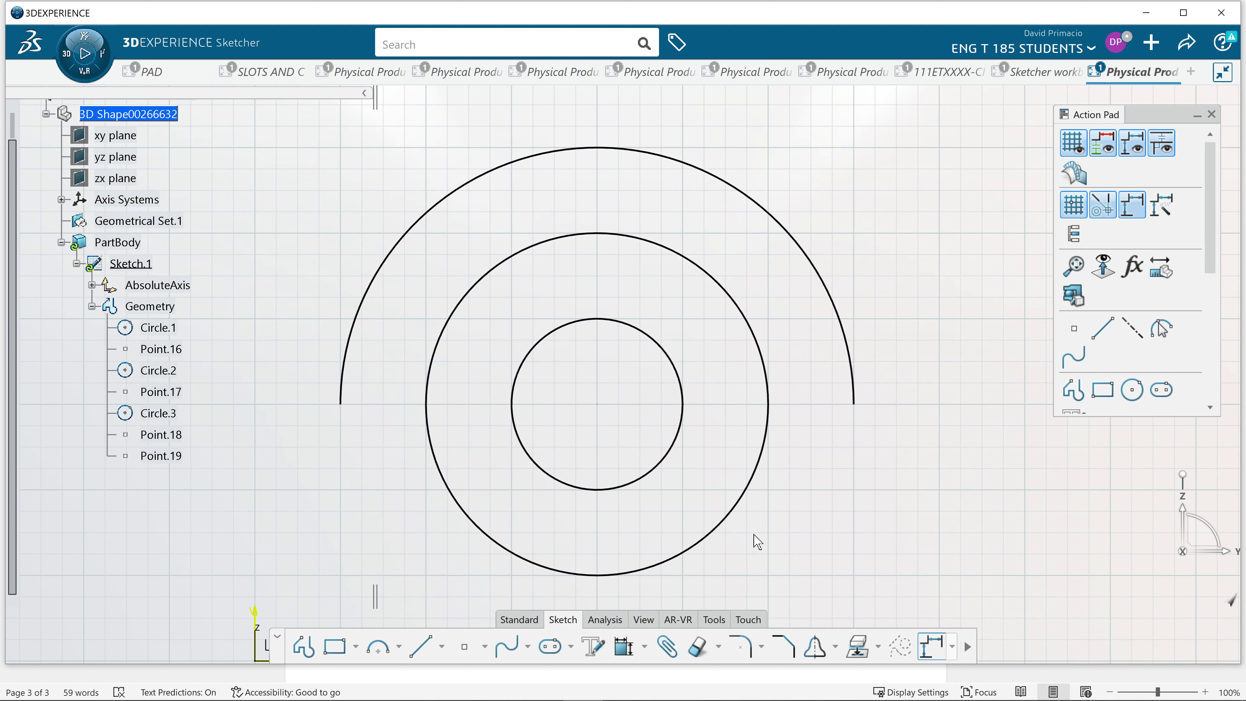
middle_click_drag(799, 518, 798, 520)
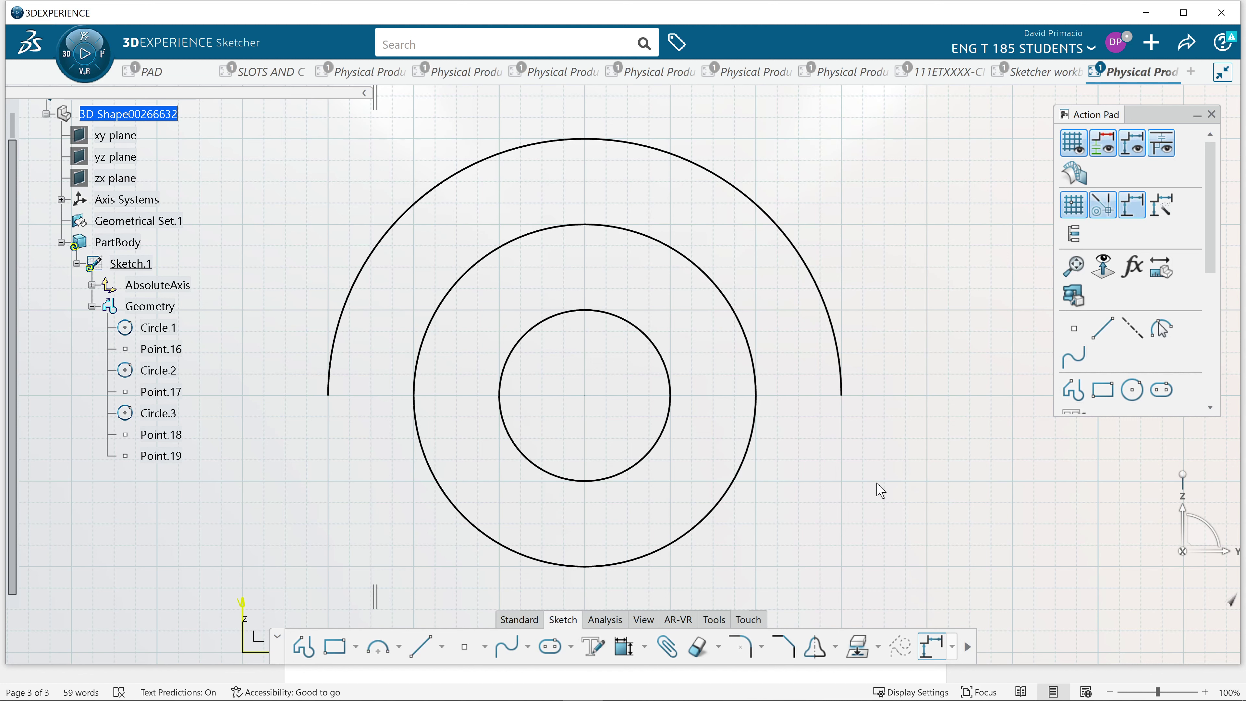
middle_click_drag(874, 479, 873, 474)
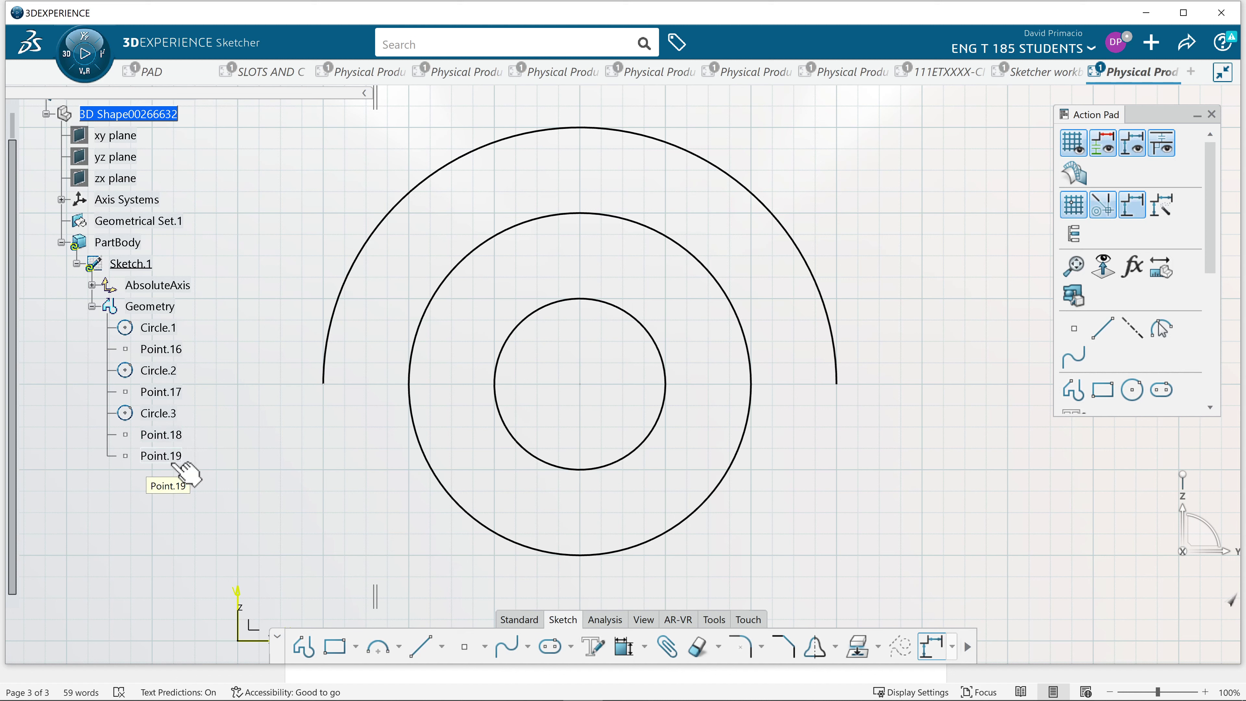
left_click(176, 415)
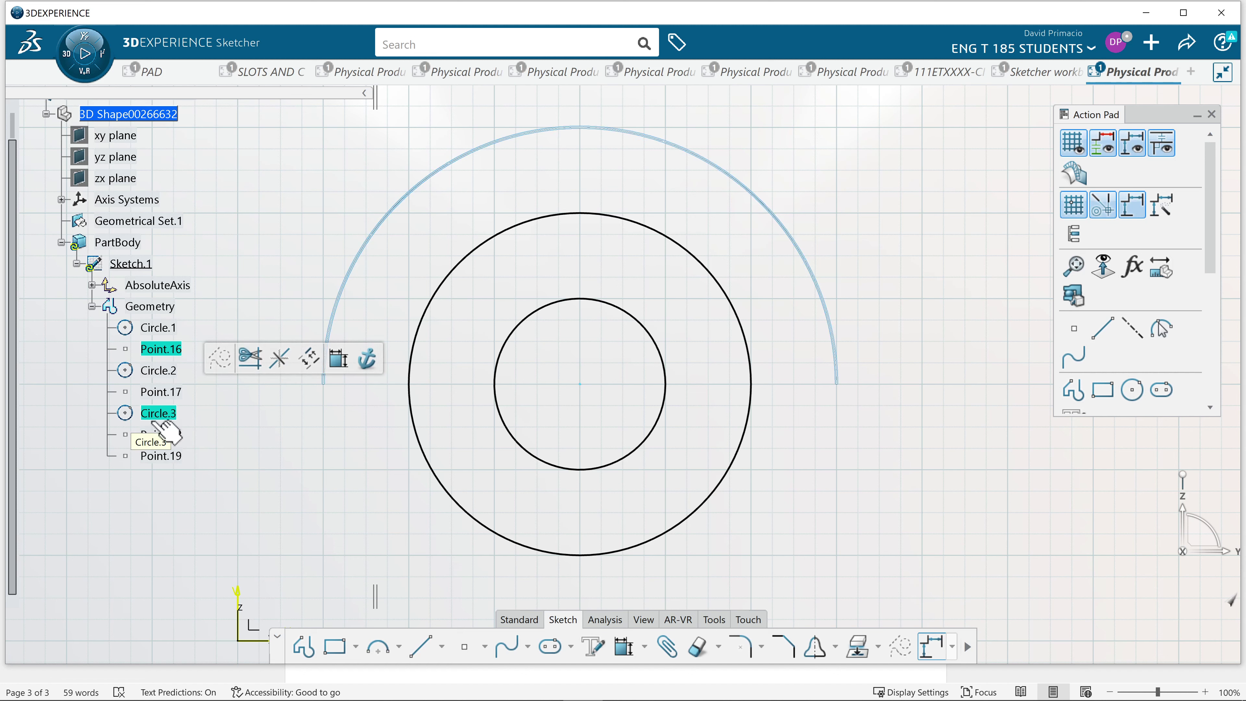
left_click(284, 431)
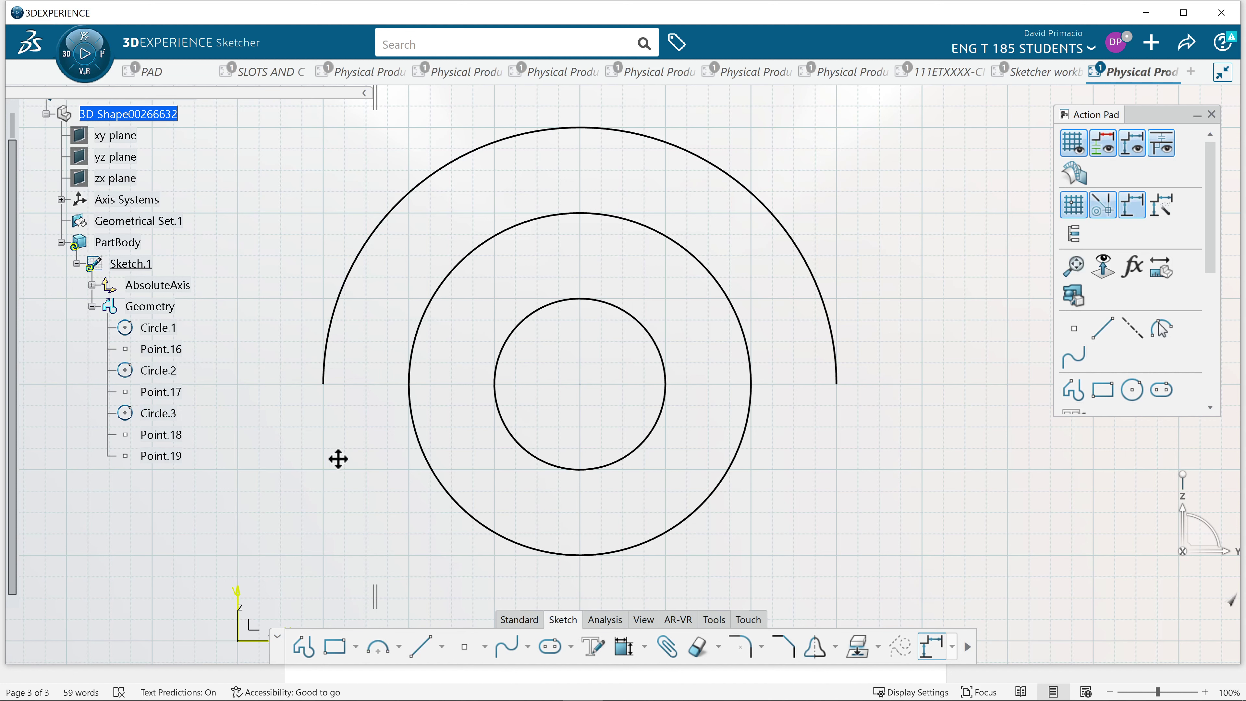
left_click(399, 647)
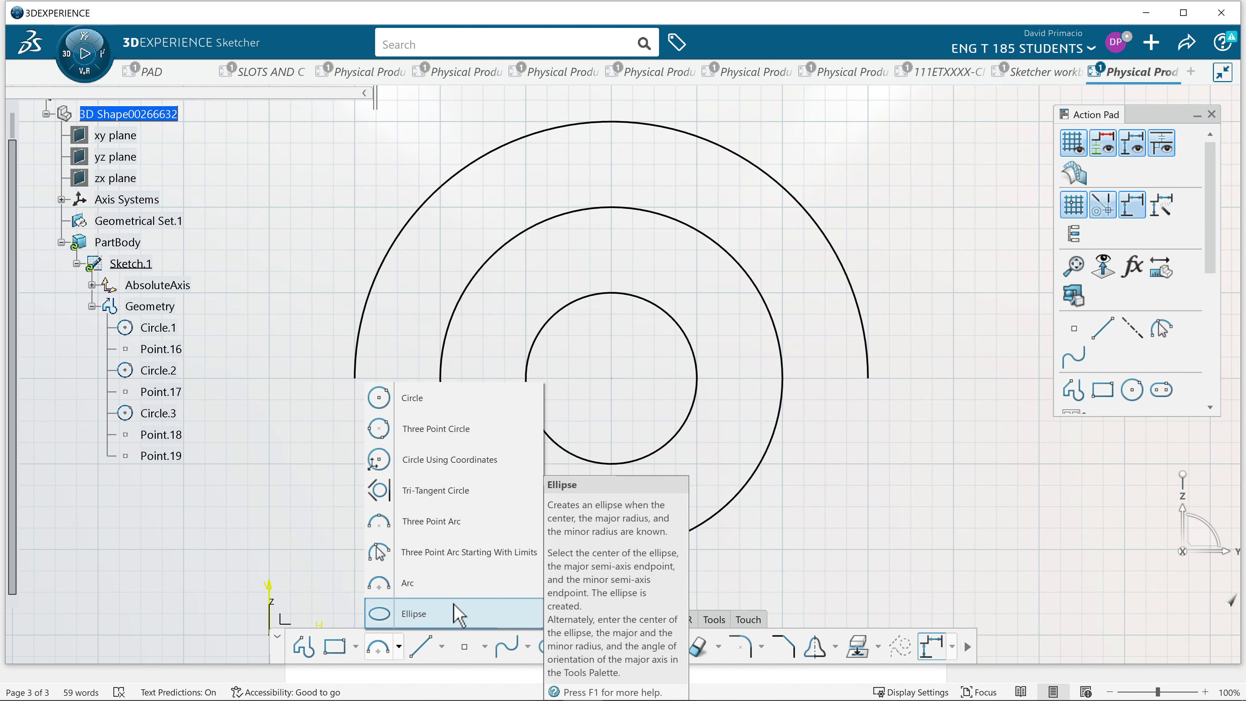
left_click(762, 584)
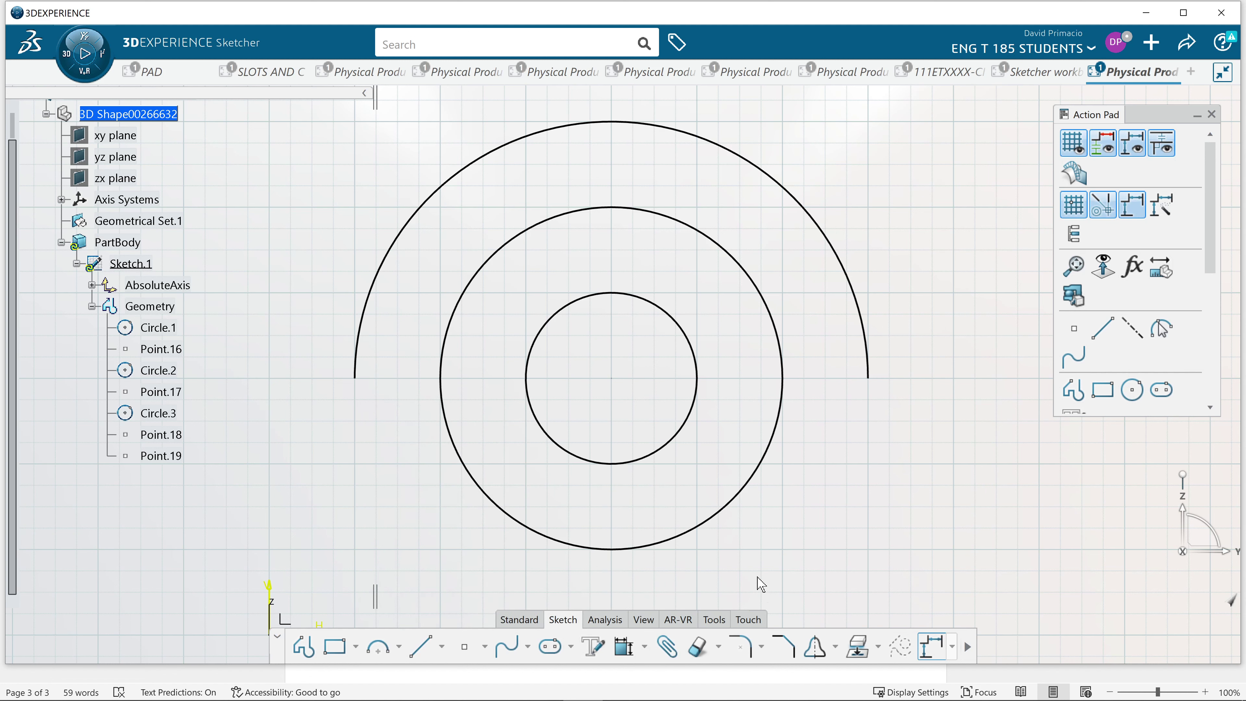
- Switch to the Word document and insert a screenshot of the 3DEXPERIENCE window below the "Demo Circle" caption
key("alt+Tab")
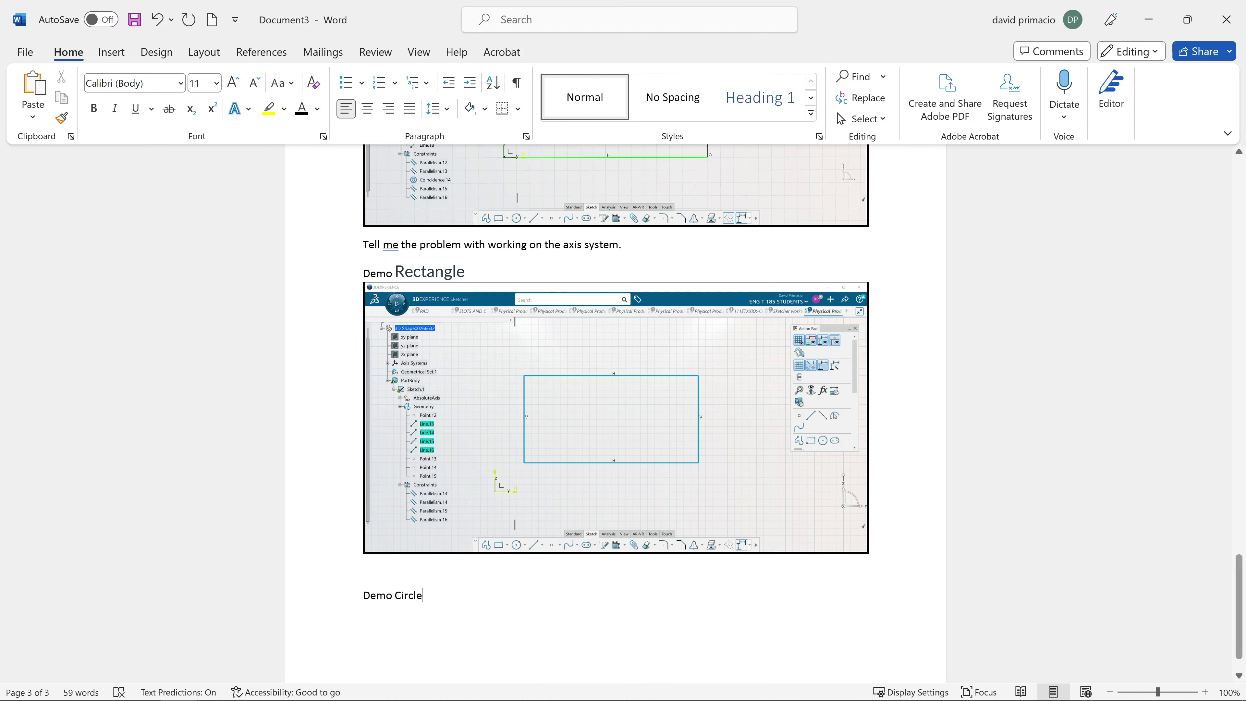
left_click(112, 52)
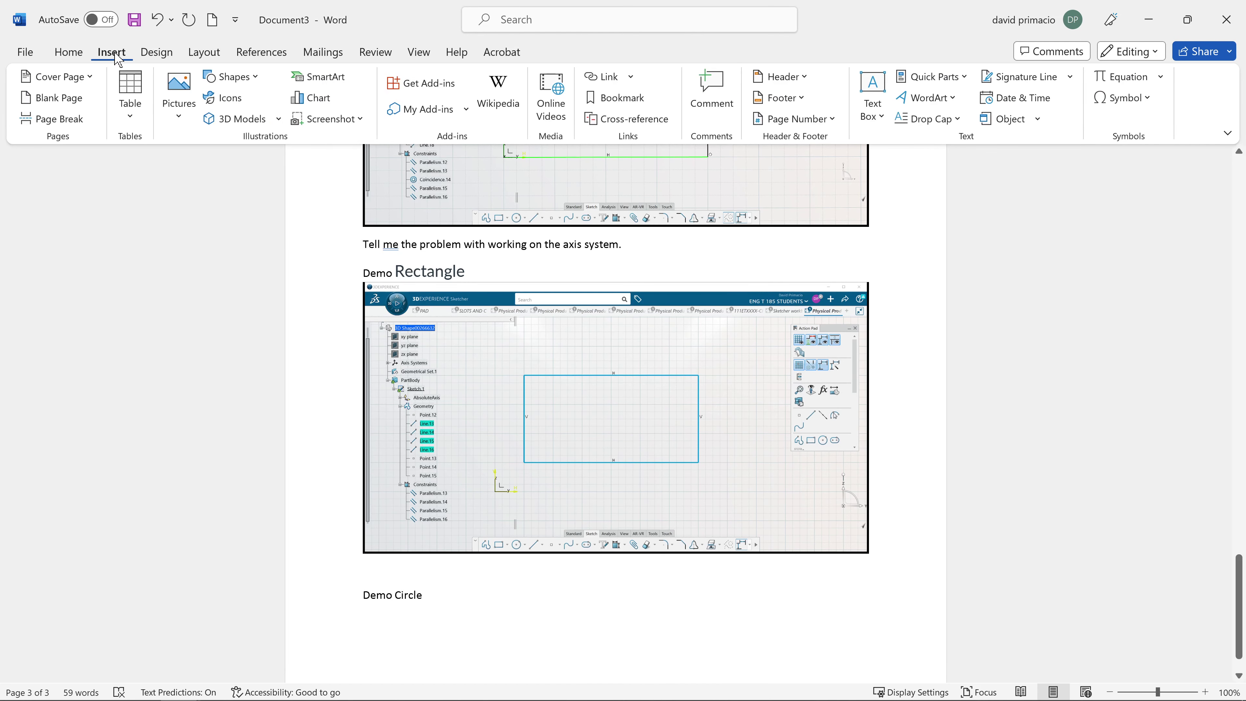
left_click(327, 119)
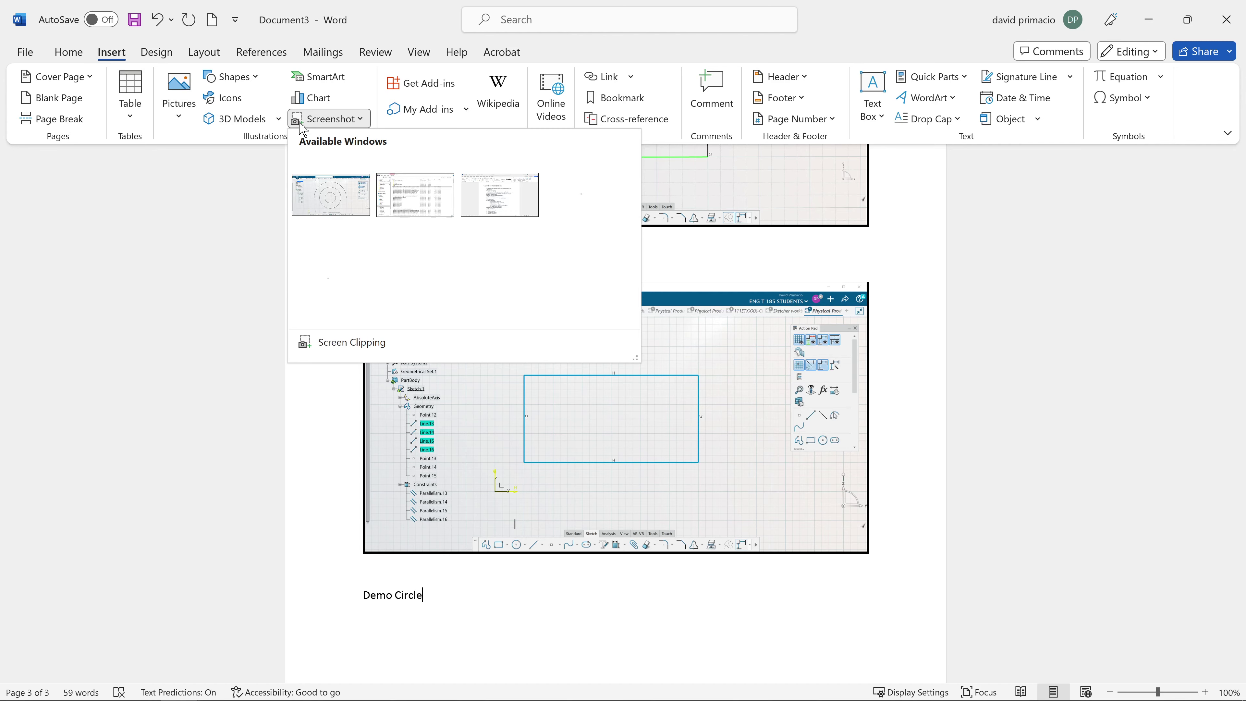
left_click(327, 205)
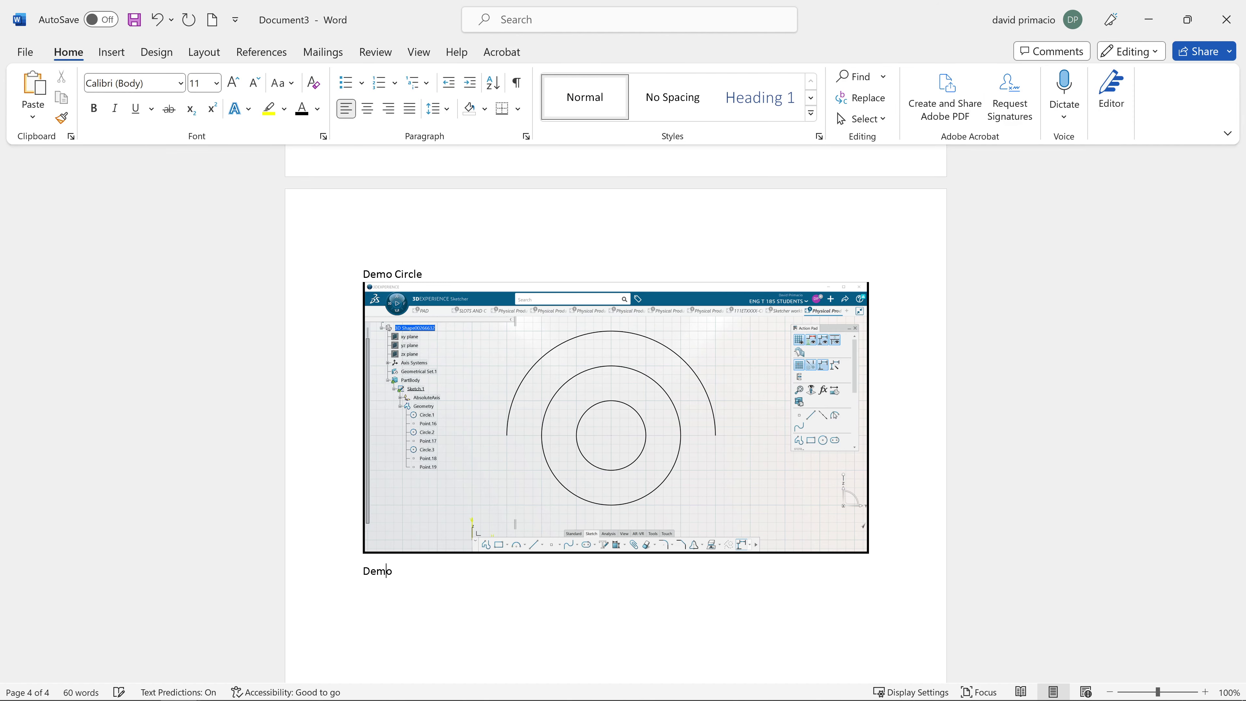
- Switch to Document1 and look up the geometry item after Circle in the Sketcher workbench list, highlighting the word "Parallelogram"
key("alt+Tab")
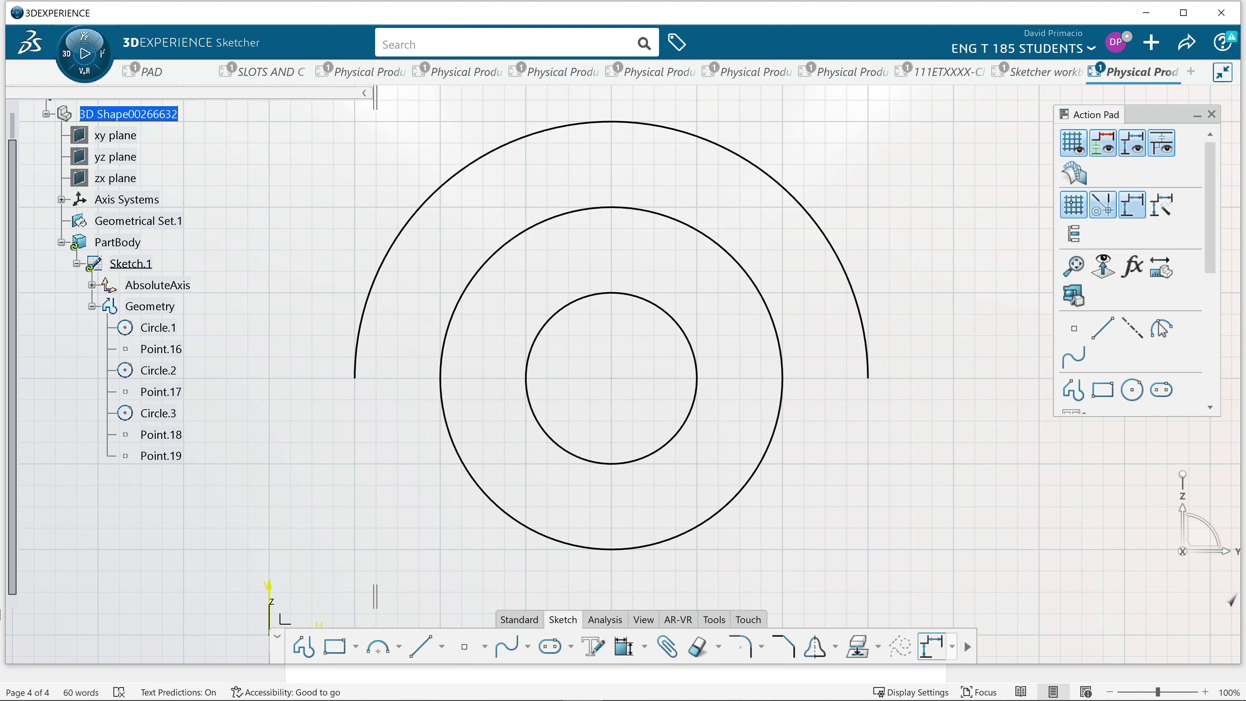
key("alt+Tab")
key("alt+Tab")
key("alt+Tab")
key("alt+Tab")
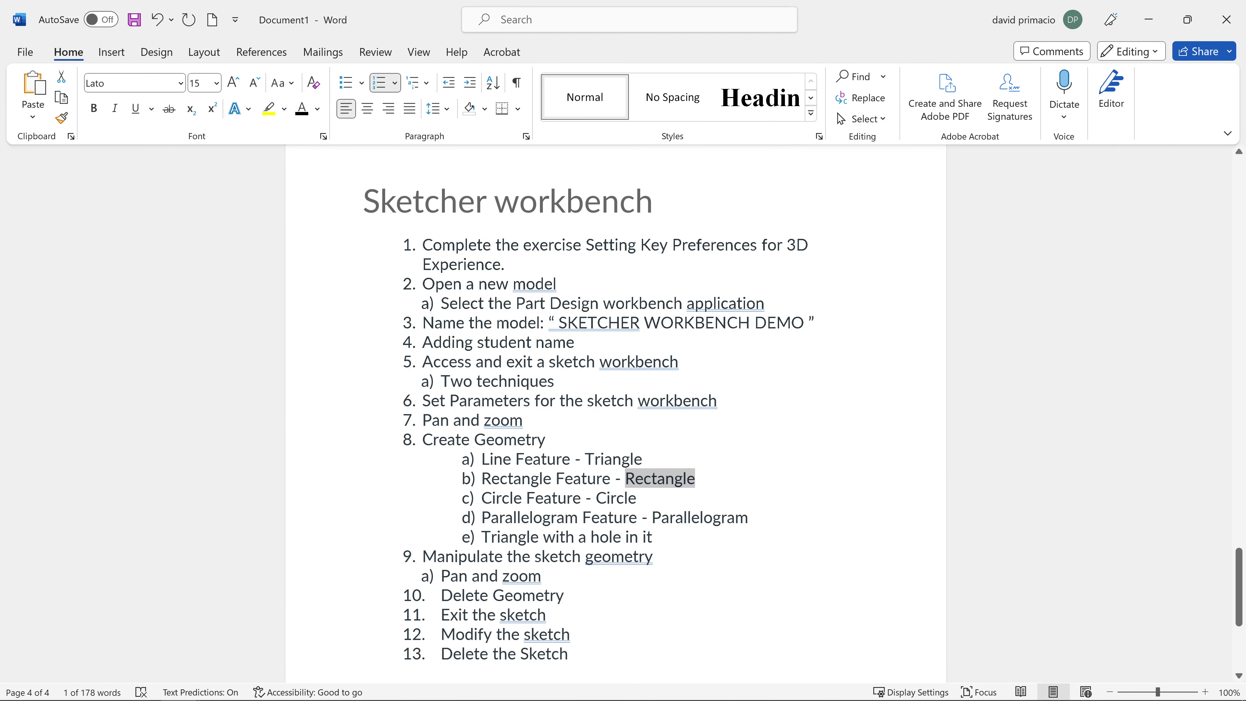
double_click(530, 517)
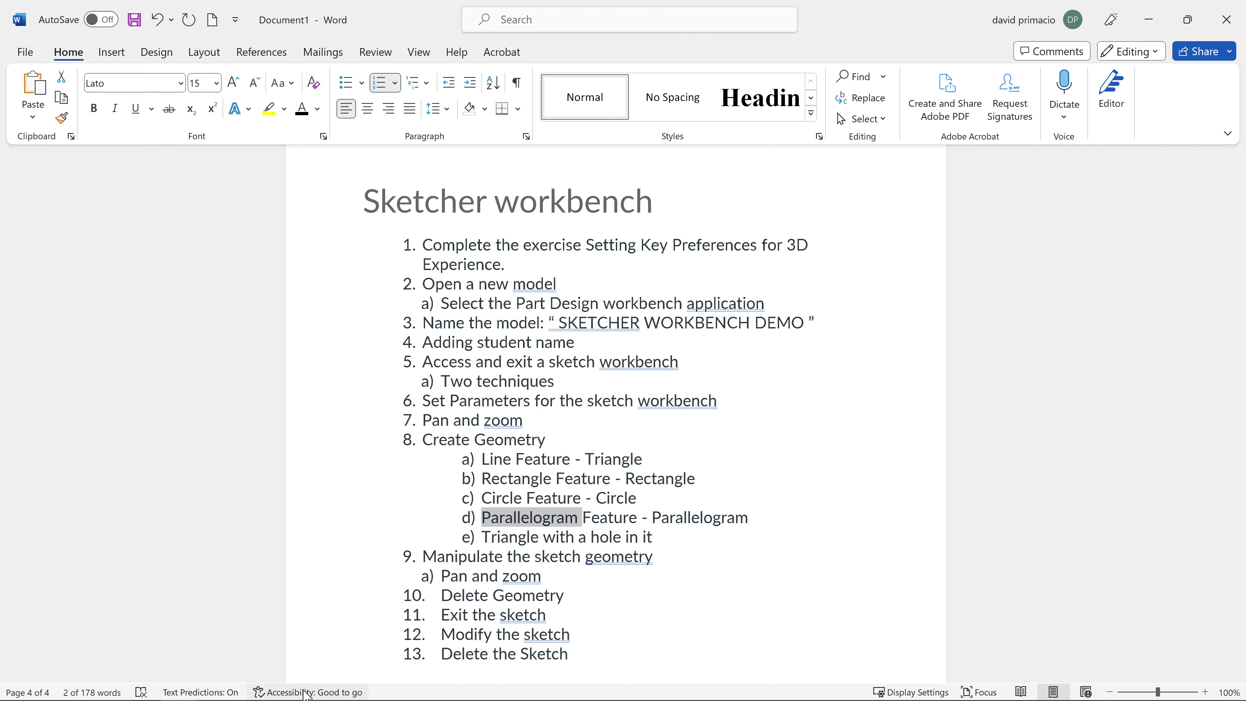
- Return to Document3 and complete the caption below the circle screenshot as "Demo Parallelogram", correcting the spelling of the word
key("alt+Tab")
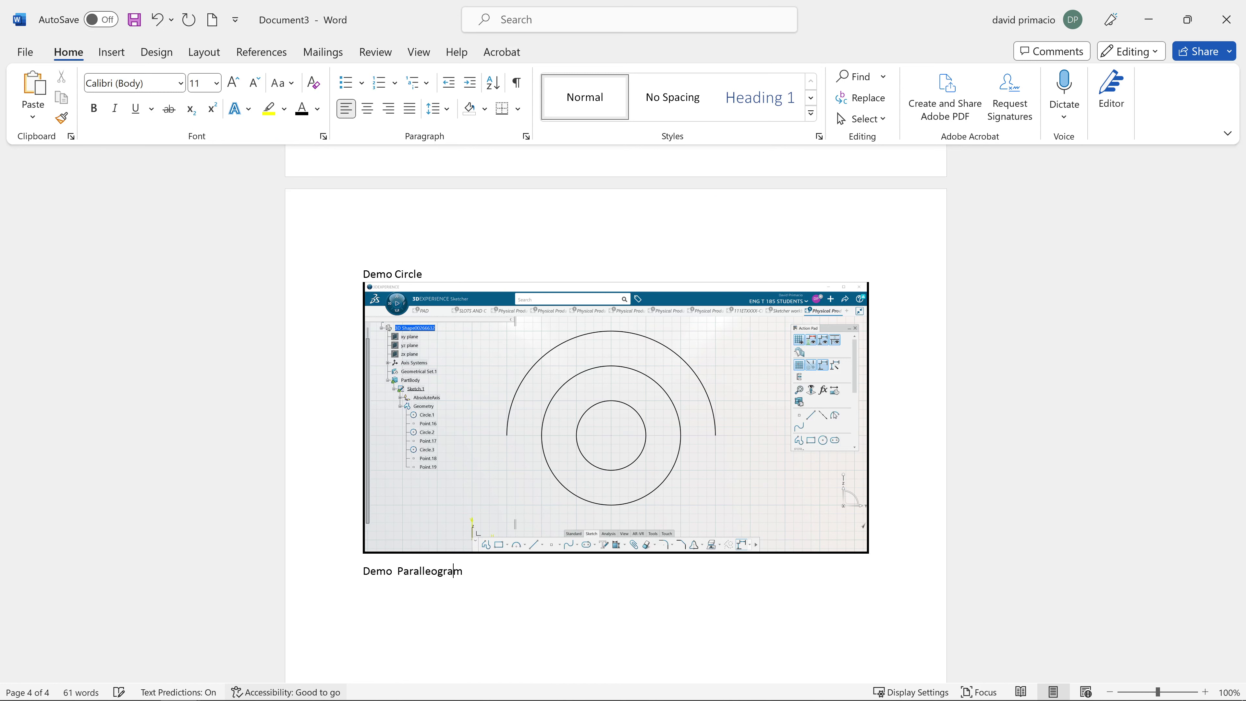
type("Paralleogram")
key("Return")
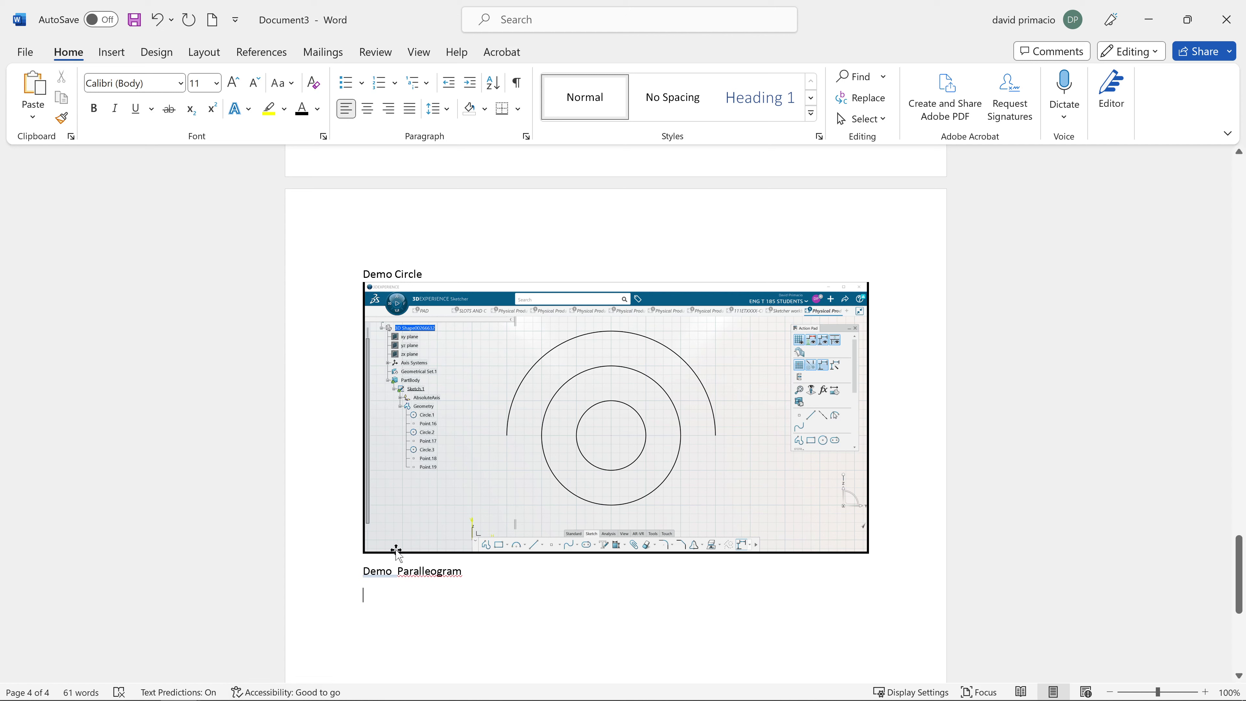
right_click(425, 574)
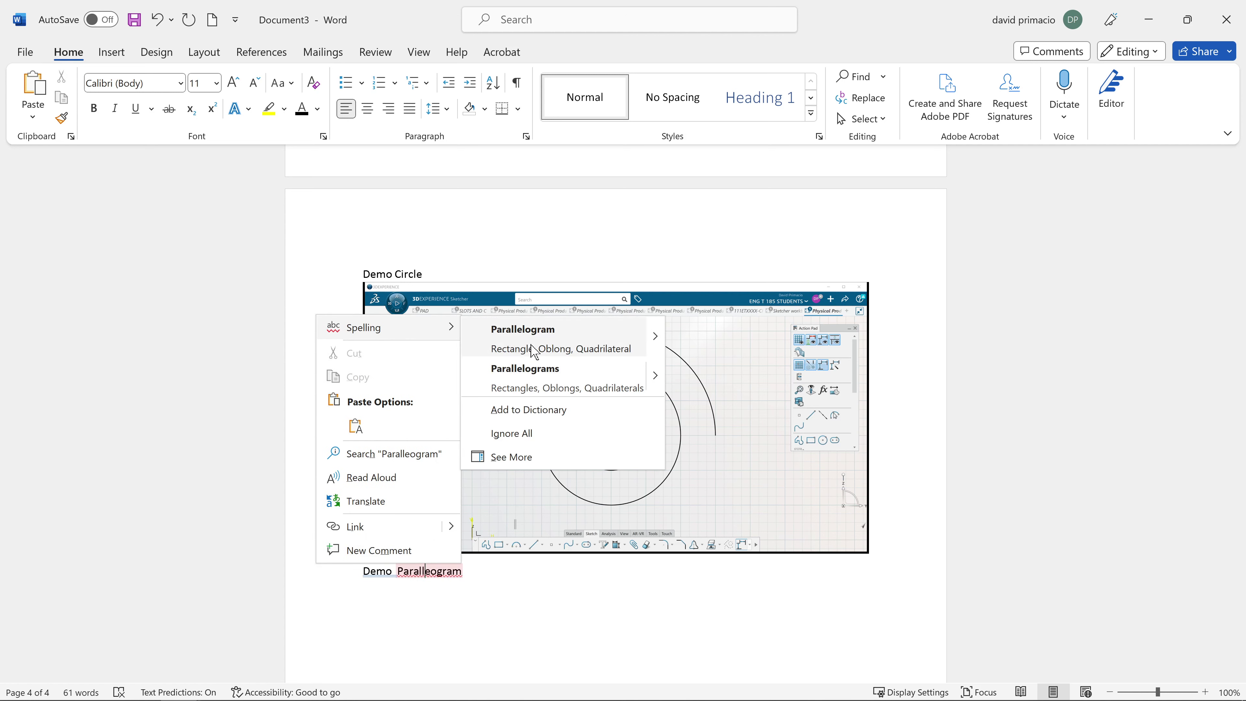
left_click(516, 335)
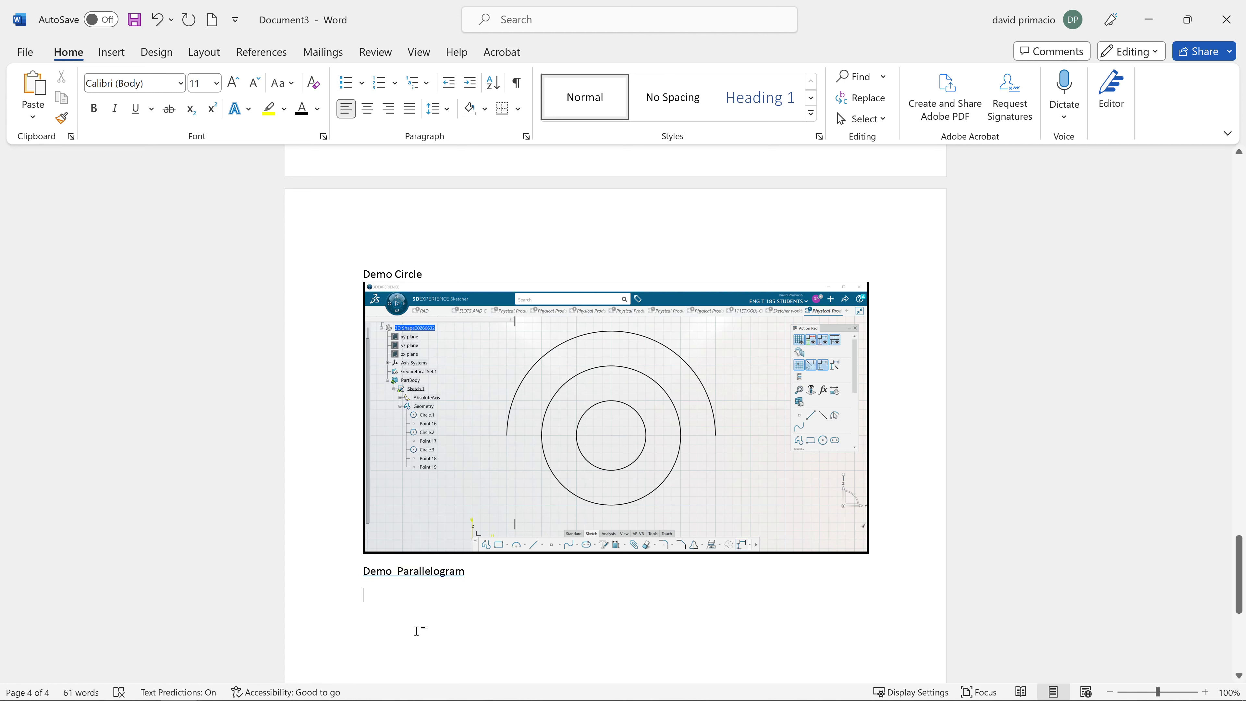